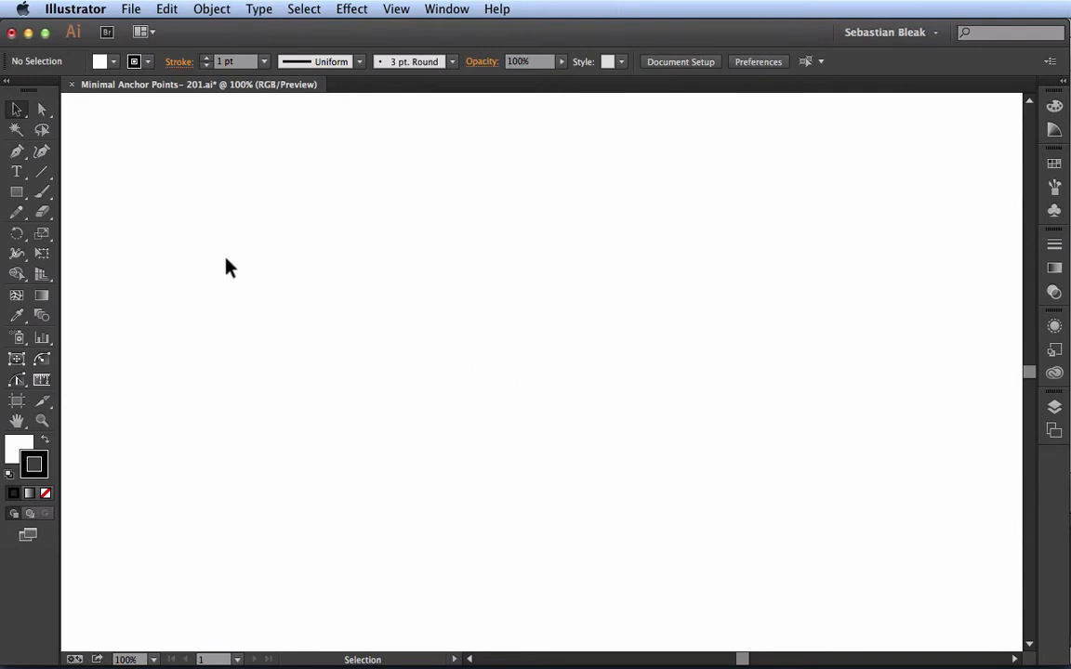
Draw a straight horizontal line segment across the middle of the artboard.
{"action": "left_click", "coordinate": [41, 174]}
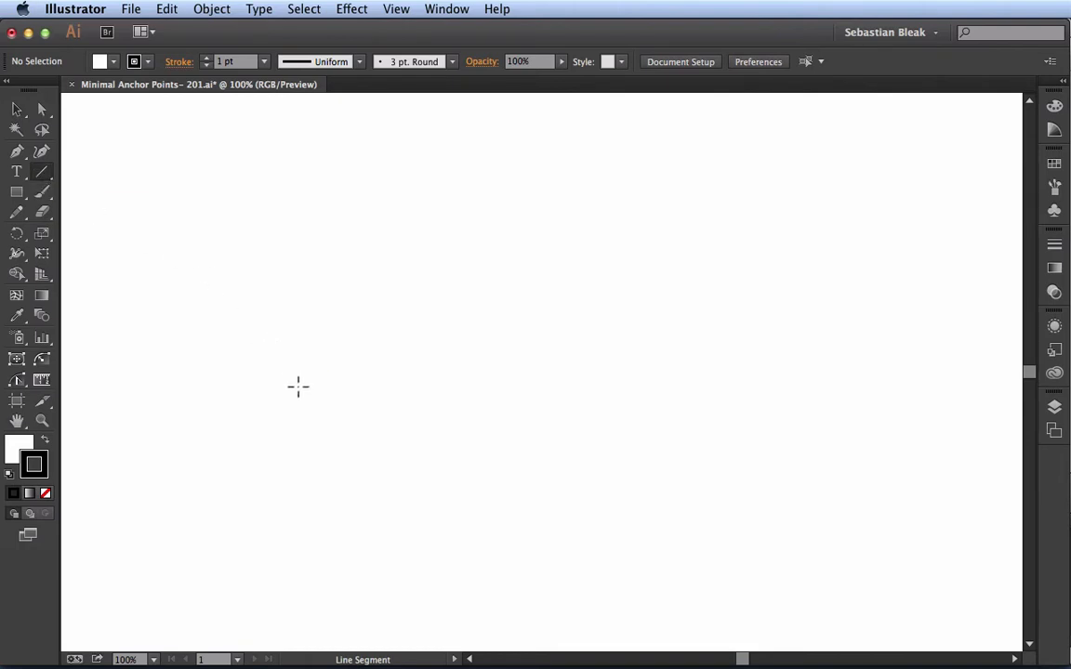
{"action": "left_click_drag", "start_coordinate": [291, 388], "coordinate": [737, 388]}
{"action": "key", "text": "shift"}
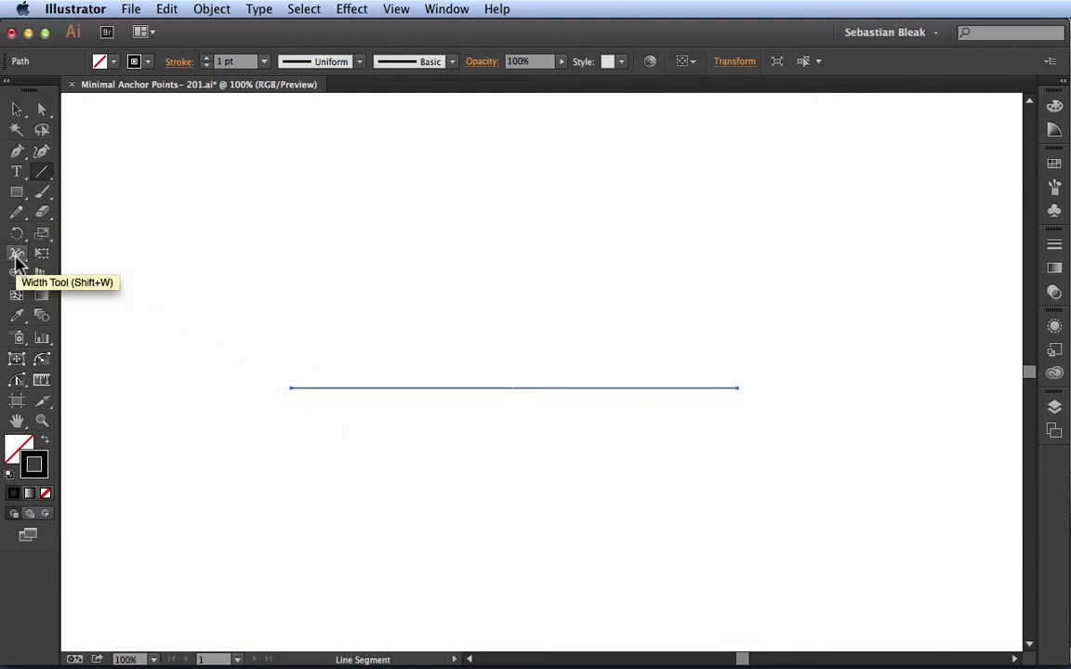
Widen the line's midpoint symmetrically to about 260 pt with the Width tool and expand its appearance into a filled shape.
{"action": "left_click", "coordinate": [17, 260]}
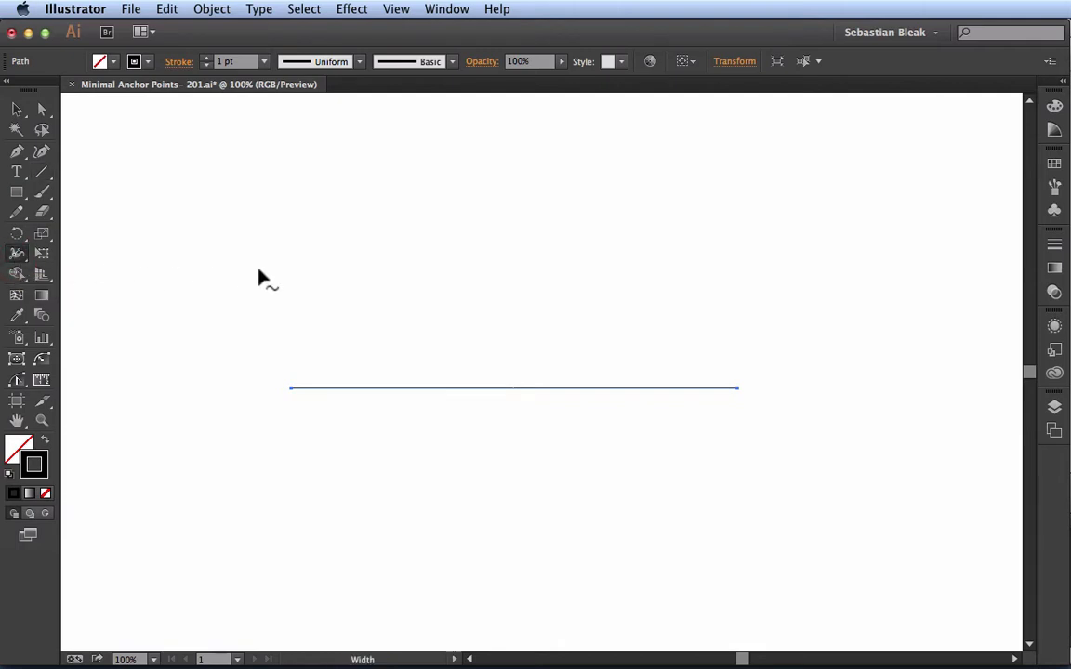
{"action": "left_click_drag", "start_coordinate": [513, 388], "coordinate": [510, 279]}
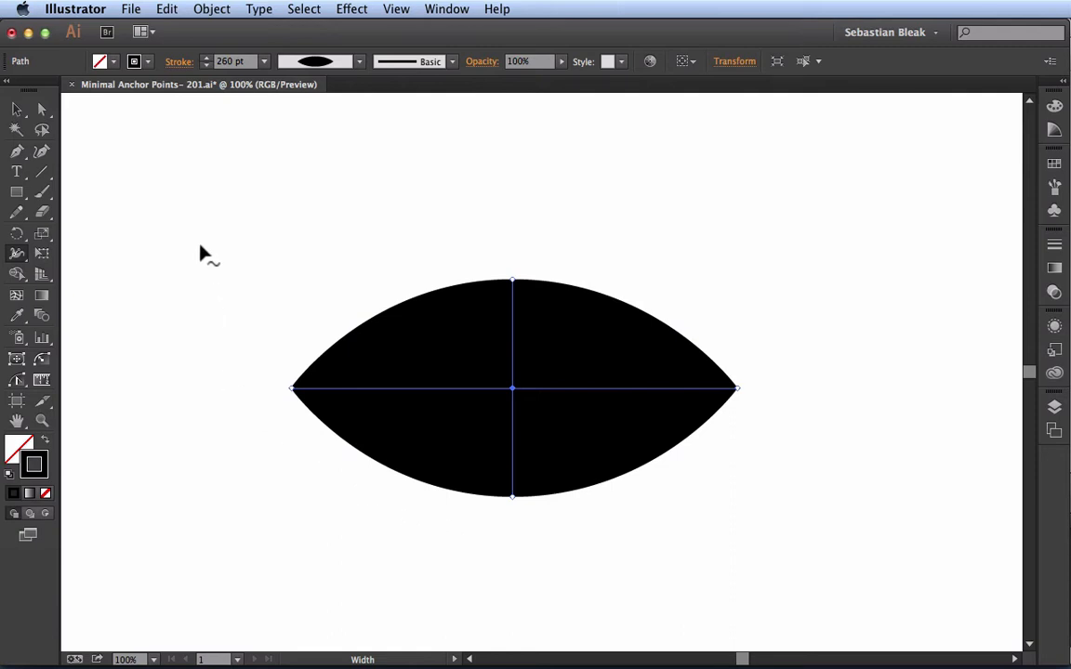
{"action": "left_click", "coordinate": [212, 11]}
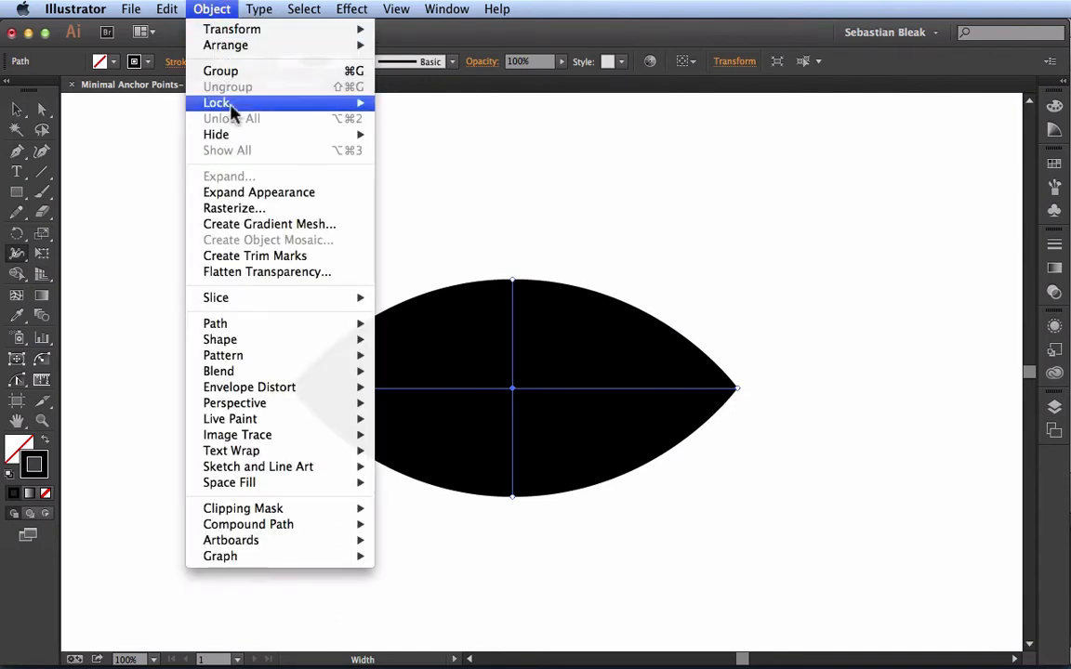
{"action": "left_click", "coordinate": [349, 195]}
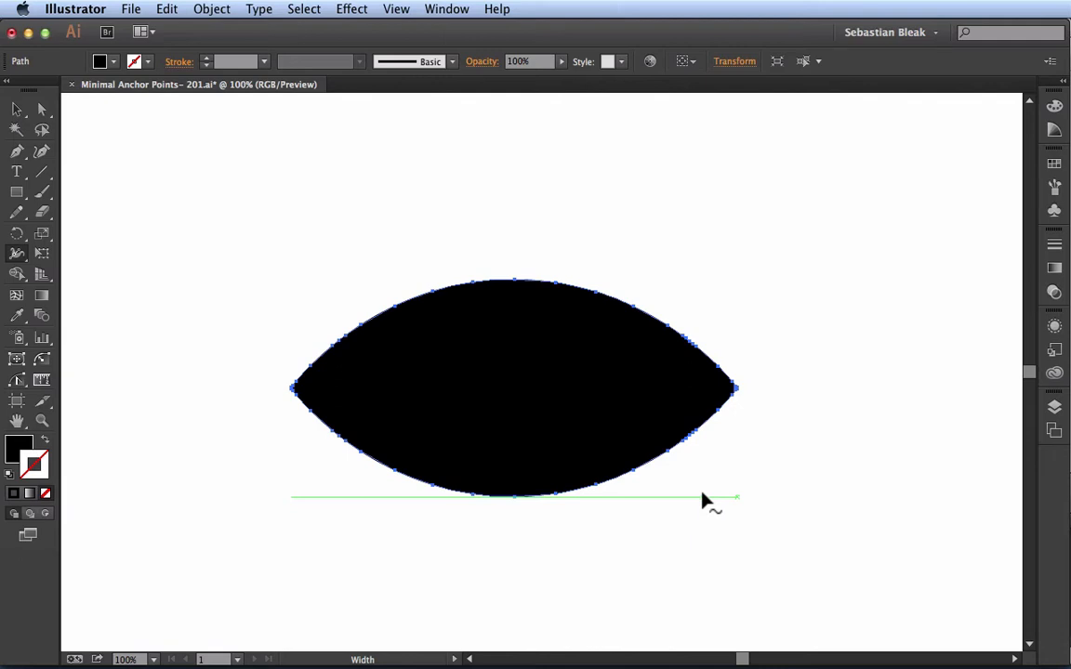
Show VectorScribe's PathScribe panel for the expanded shape.
{"action": "left_click", "coordinate": [447, 14]}
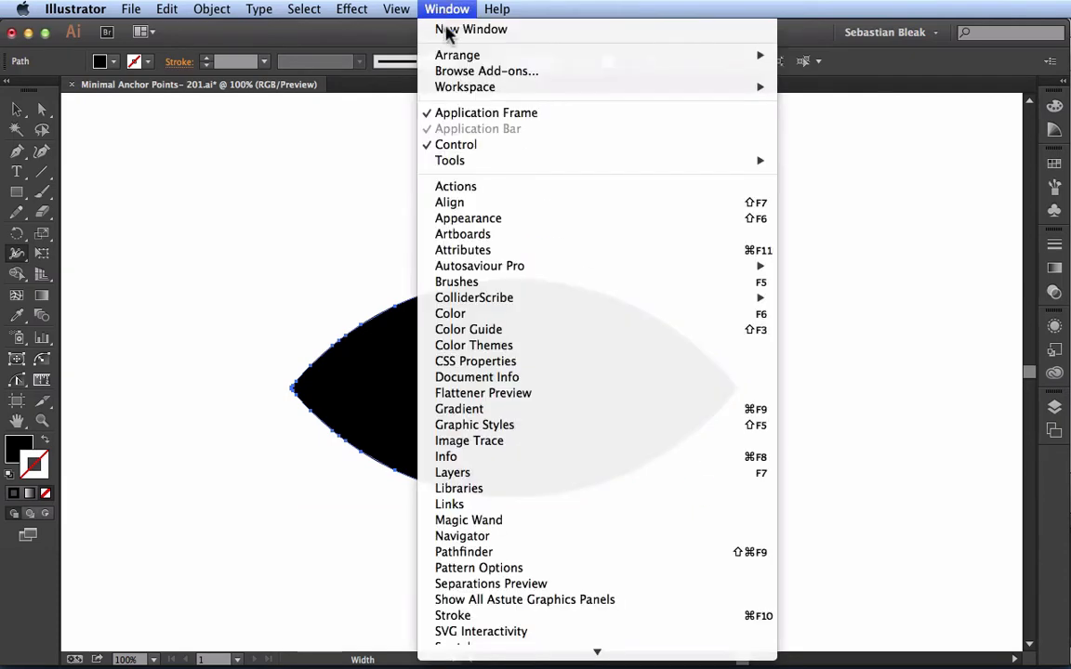
{"action": "scroll", "coordinate": [573, 426], "scroll_direction": "down", "scroll_amount": 6}
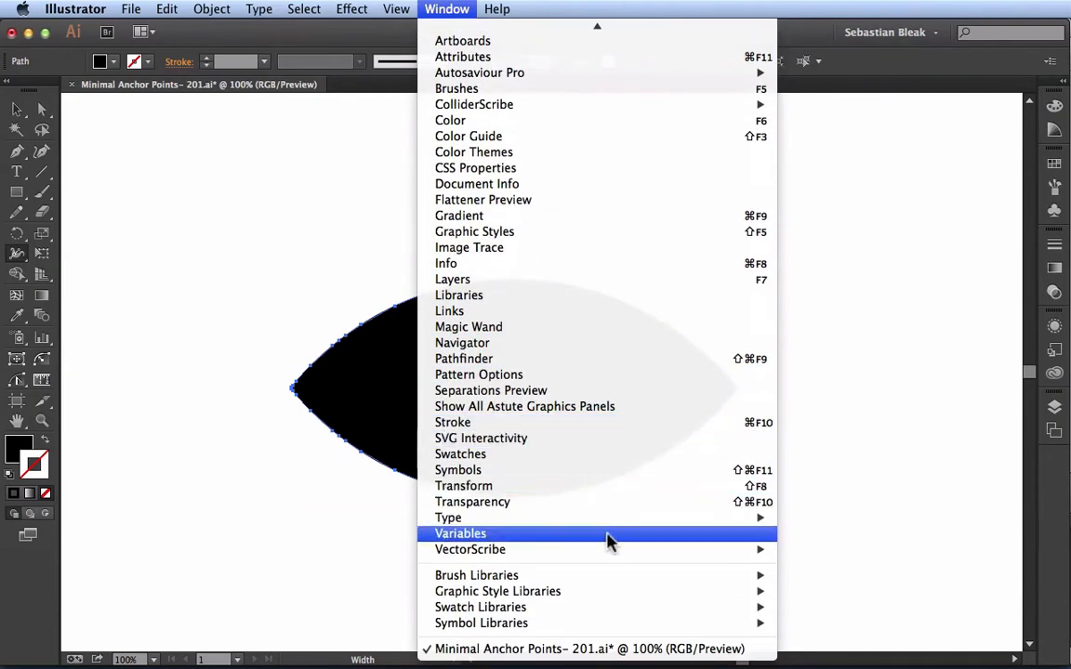
{"action": "mouse_move", "coordinate": [609, 555]}
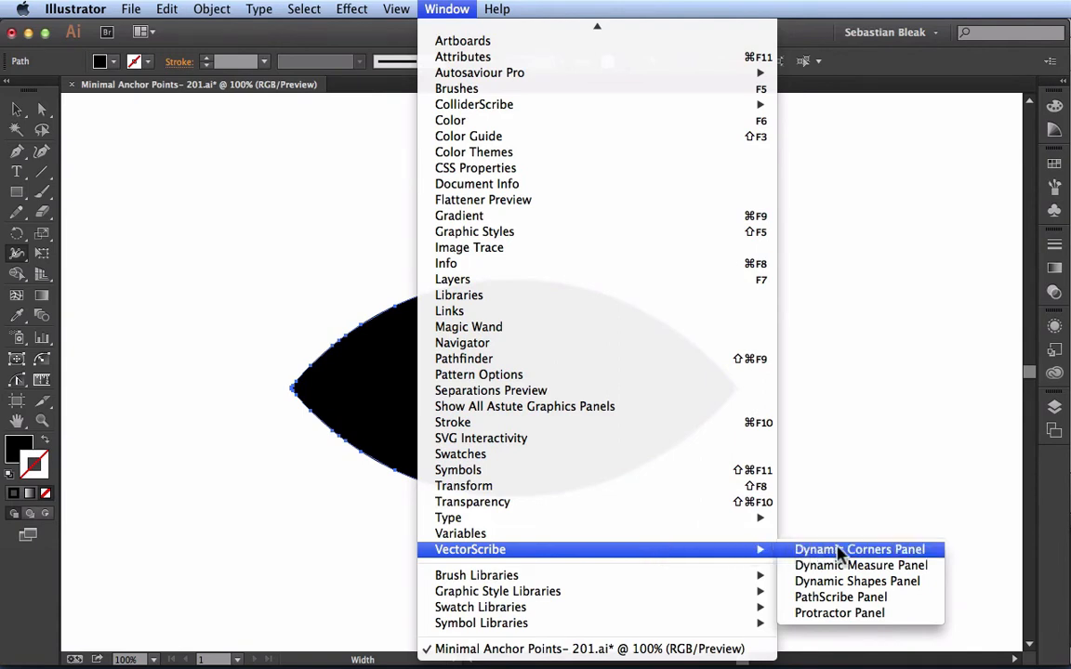
{"action": "left_click", "coordinate": [914, 603]}
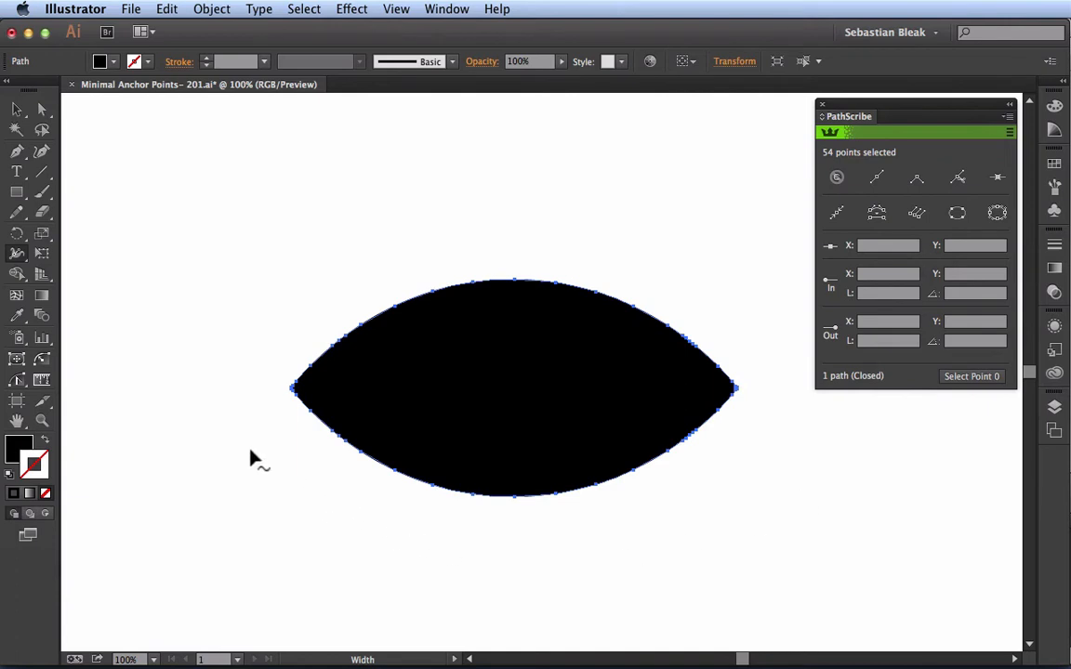
Inspect an anchor point on the shape's upper edge with the PathScribe Tool and reselect the whole shape.
{"action": "left_click", "coordinate": [17, 380]}
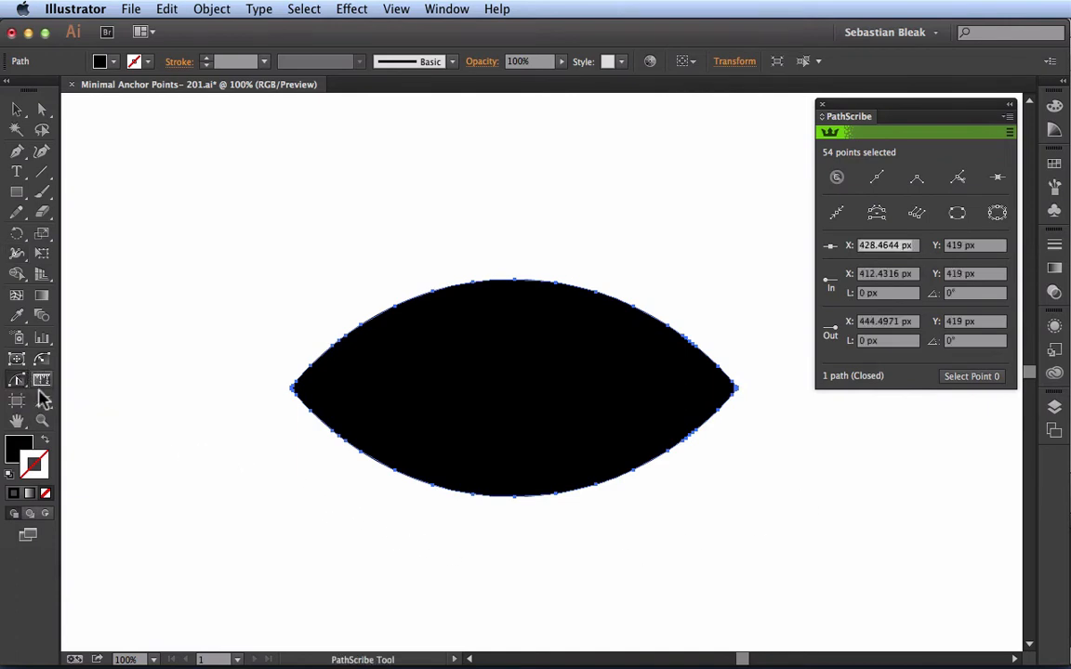
{"action": "left_click", "coordinate": [474, 283]}
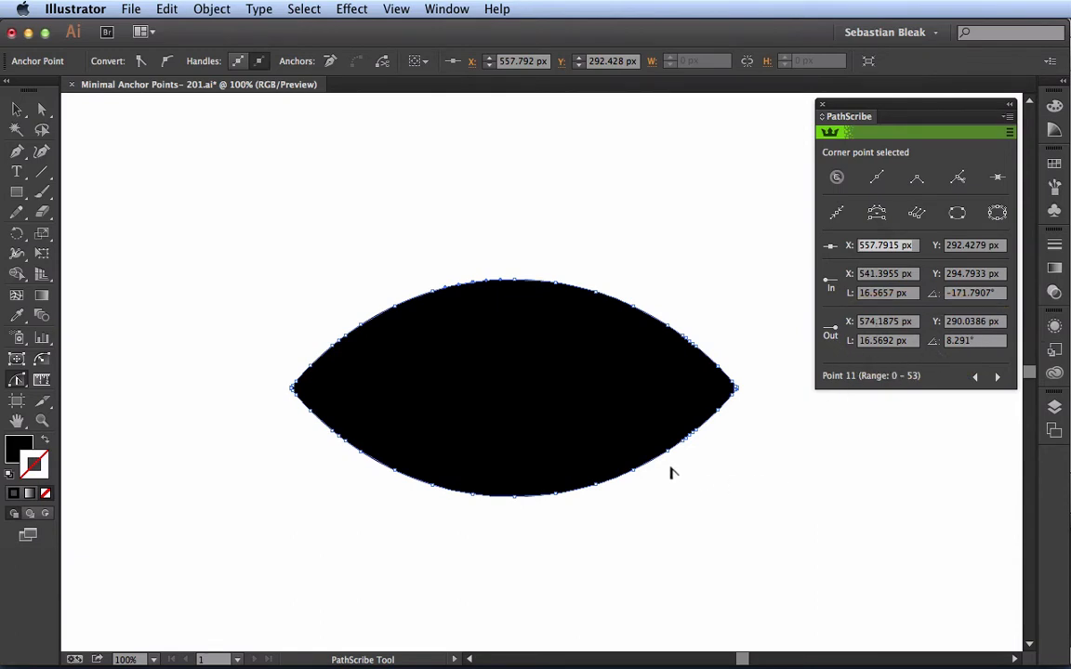
{"action": "key", "text": "v"}
{"action": "left_click", "coordinate": [567, 406]}
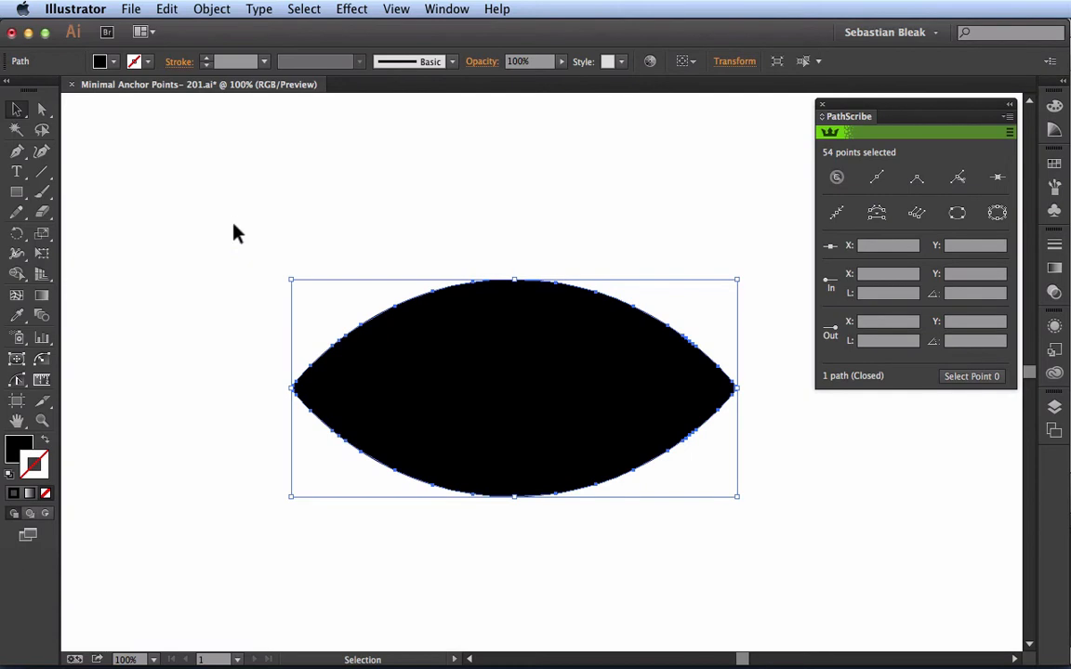
Save the document as Minimal Anchor Points- 201 in SVG format in the NSL 201 folder, reaching the SVG options.
{"action": "left_click", "coordinate": [131, 10]}
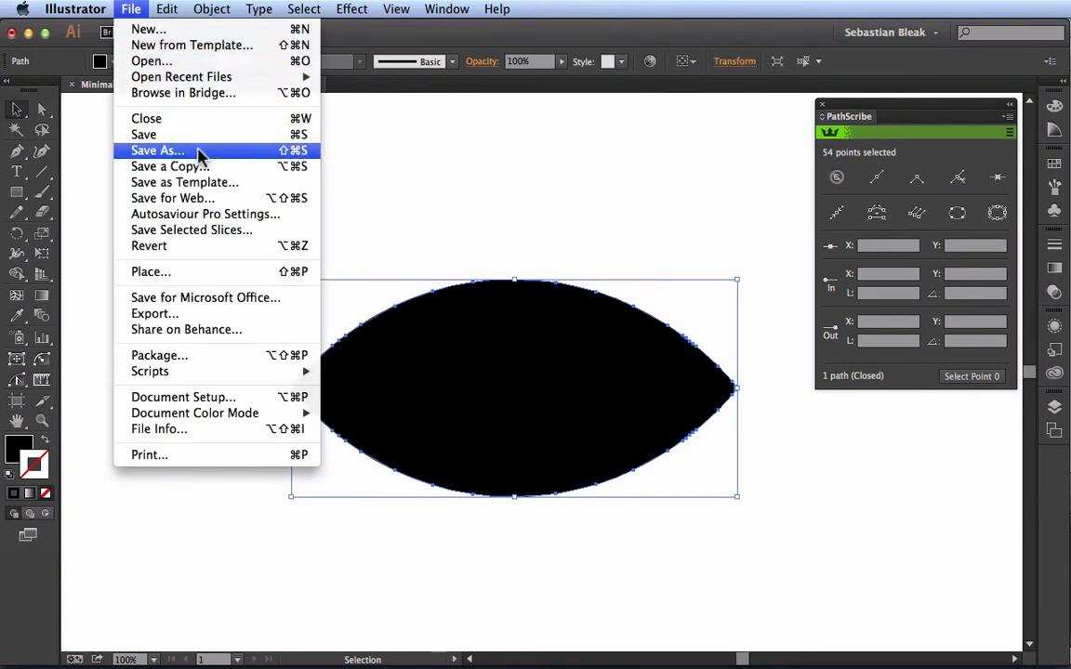
{"action": "left_click", "coordinate": [158, 150]}
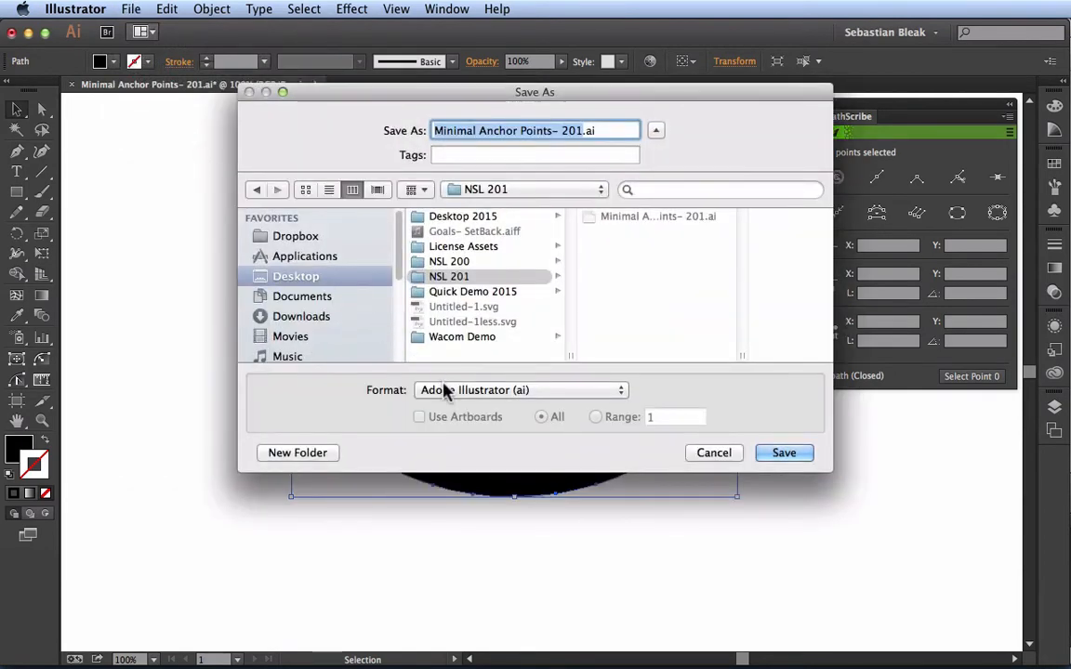
{"action": "left_click", "coordinate": [444, 390]}
{"action": "left_click", "coordinate": [521, 479]}
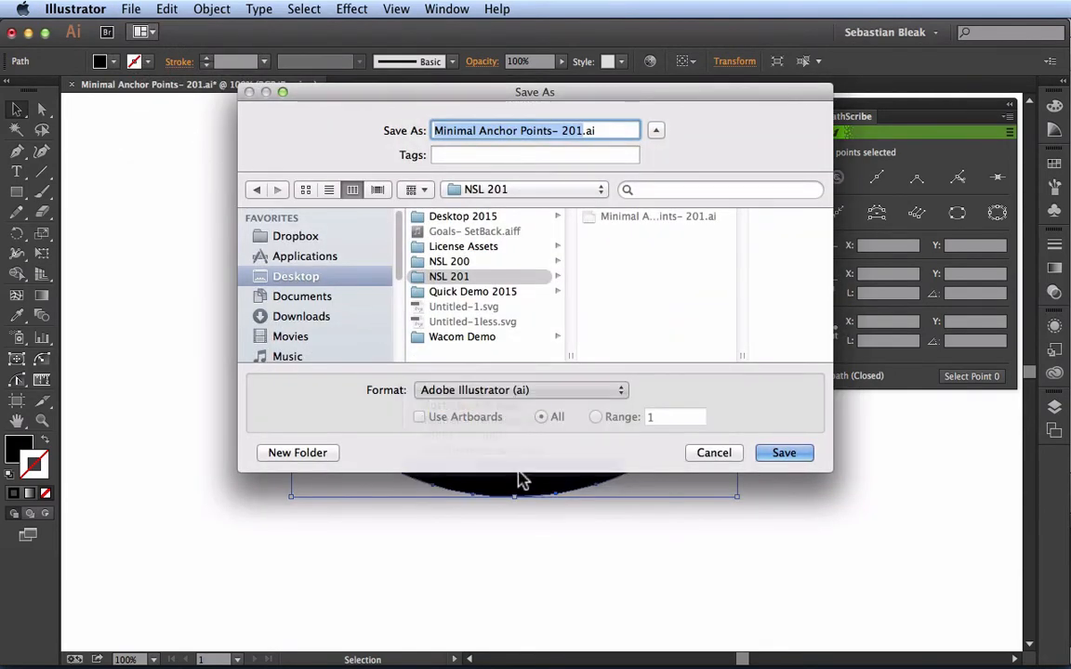
{"action": "left_click", "coordinate": [777, 455]}
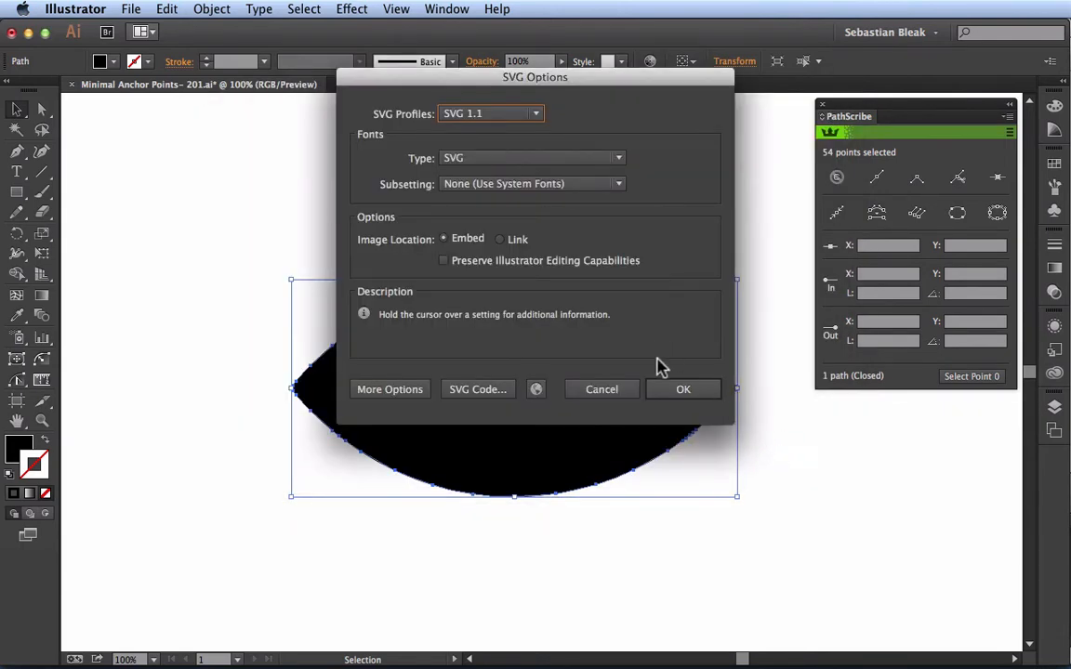
Review the generated SVG code in an enlarged text window and accept the SVG 1.1 options to finish saving.
{"action": "left_click", "coordinate": [478, 391]}
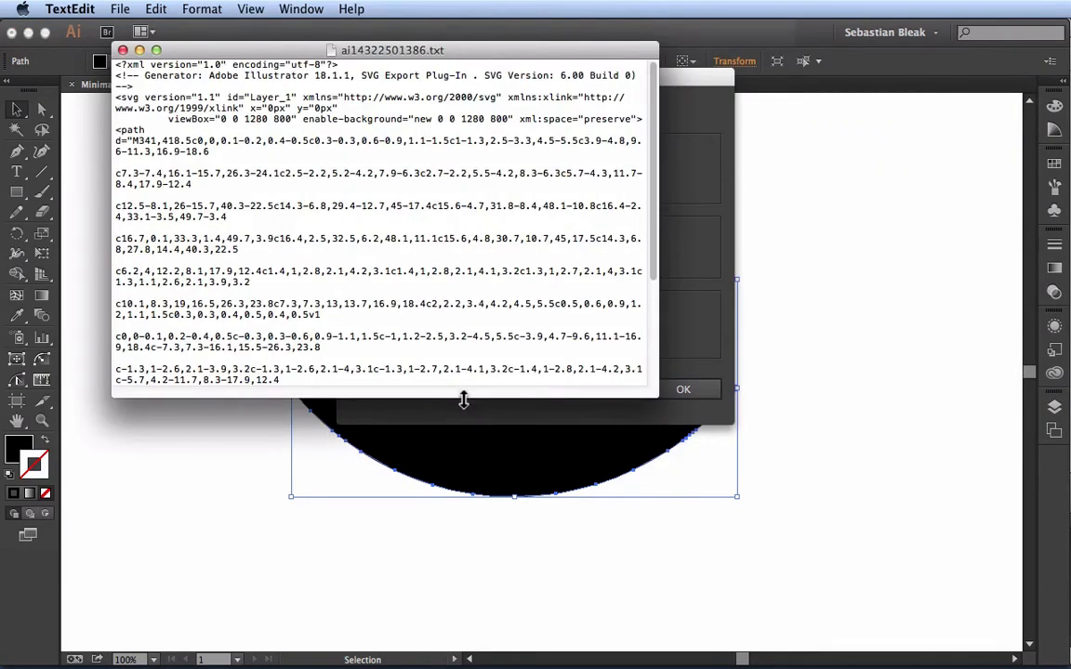
{"action": "left_click_drag", "start_coordinate": [465, 399], "coordinate": [437, 606]}
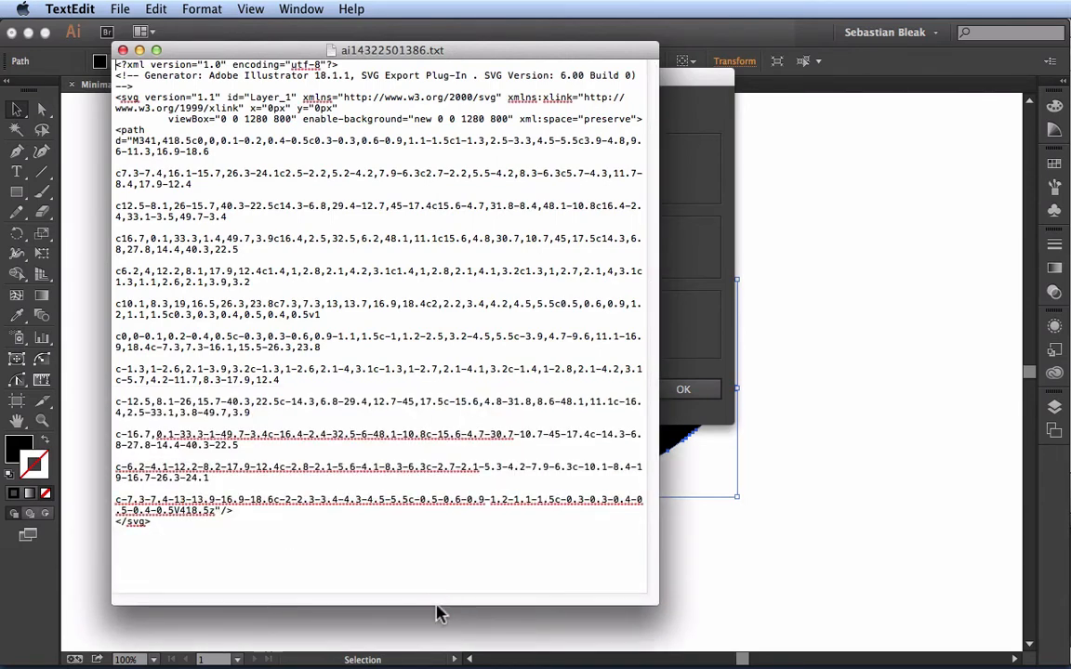
{"action": "left_click", "coordinate": [692, 321]}
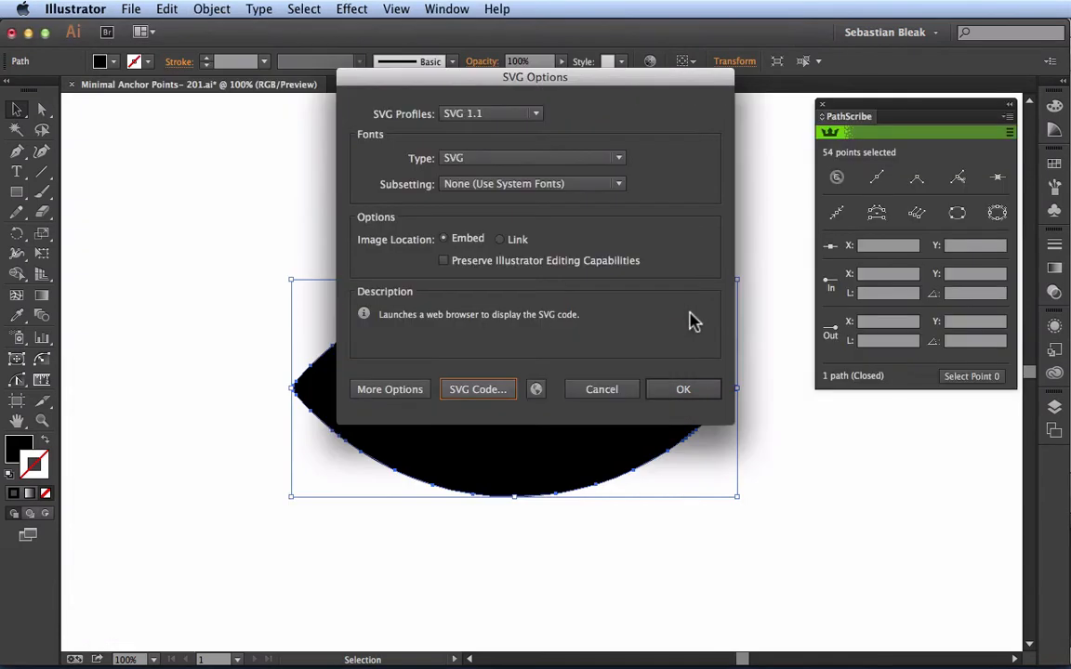
{"action": "left_click", "coordinate": [680, 394]}
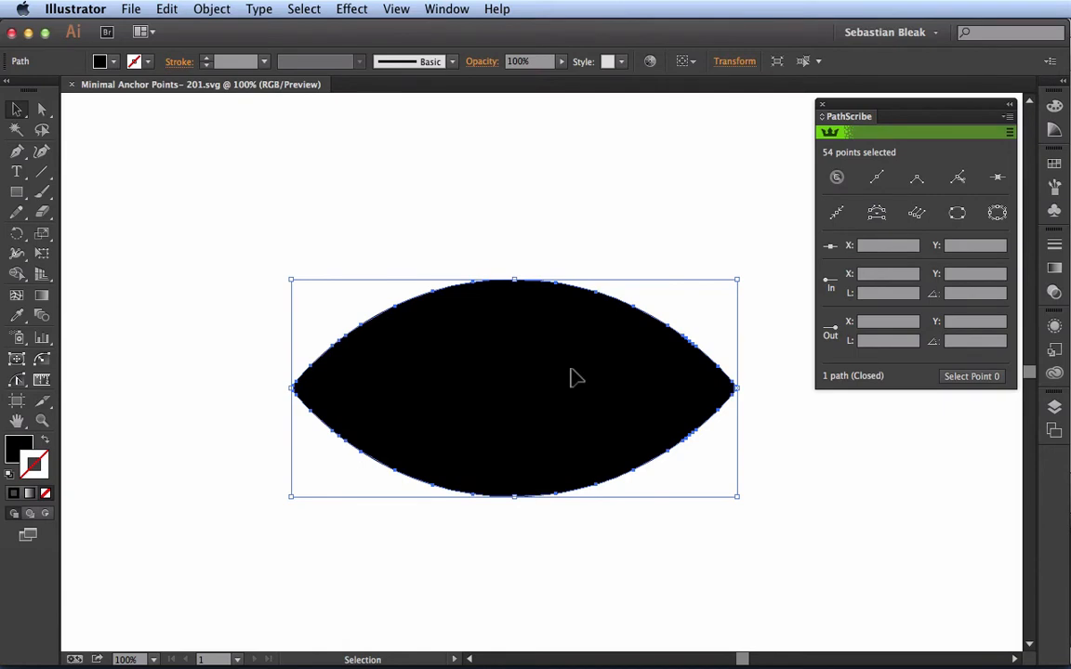
Move the shape left and remove its redundant anchor points with the Smart Remove Brush Tool, keeping the end tips and upper and lower midpoints.
{"action": "left_click_drag", "start_coordinate": [573, 376], "coordinate": [502, 374]}
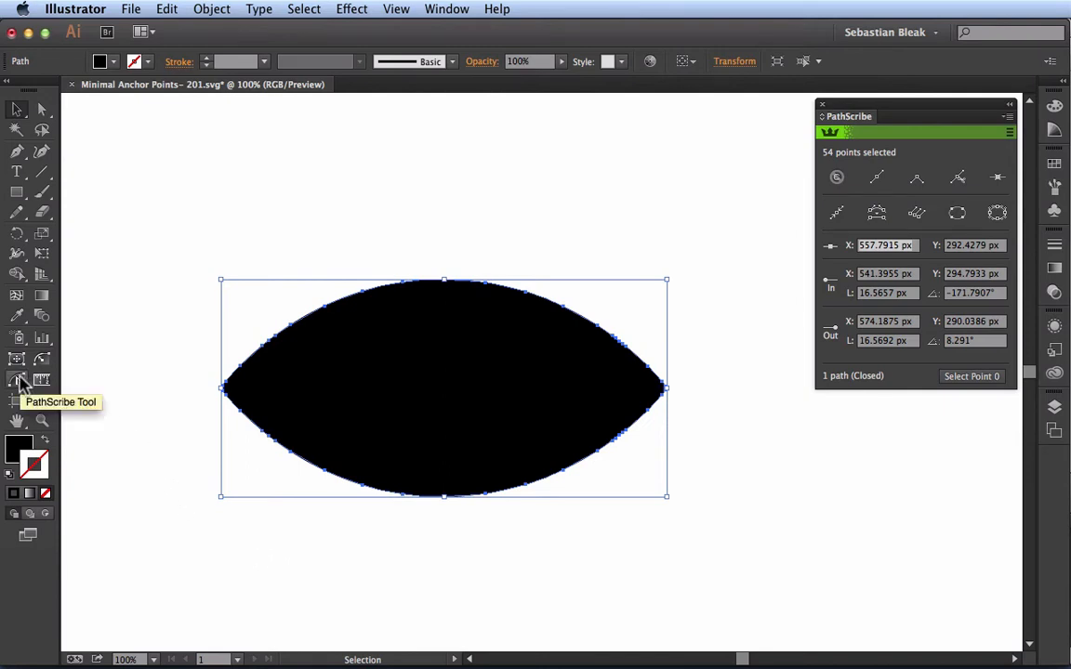
{"action": "mouse_move", "coordinate": [18, 383]}
{"action": "left_mouse_down"}
{"action": "mouse_move", "coordinate": [85, 401]}
{"action": "mouse_move", "coordinate": [149, 401]}
{"action": "mouse_move", "coordinate": [179, 424]}
{"action": "left_mouse_up"}
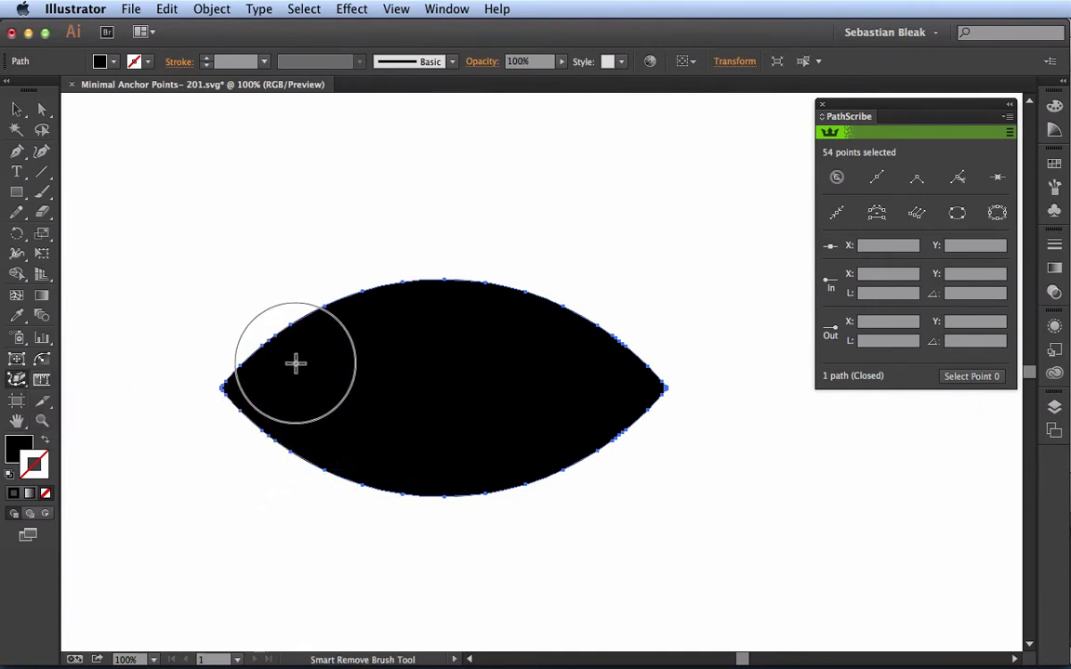
{"action": "mouse_move", "coordinate": [280, 359]}
{"action": "left_mouse_down"}
{"action": "mouse_move", "coordinate": [270, 358]}
{"action": "mouse_move", "coordinate": [312, 342]}
{"action": "mouse_move", "coordinate": [298, 416]}
{"action": "left_mouse_up"}
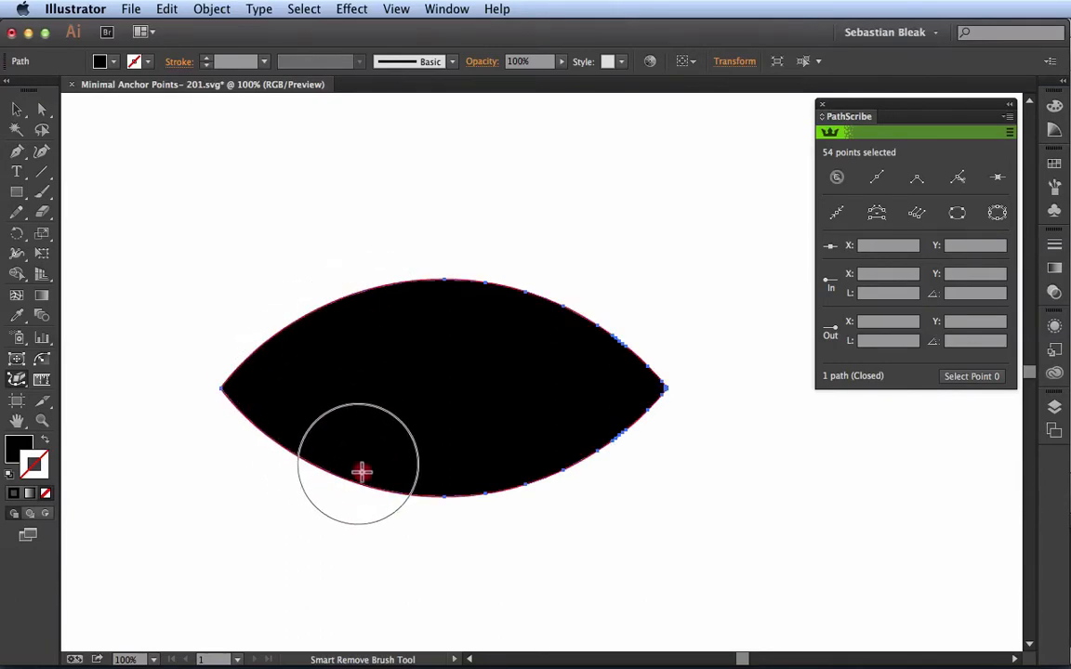
{"action": "left_click", "coordinate": [519, 325]}
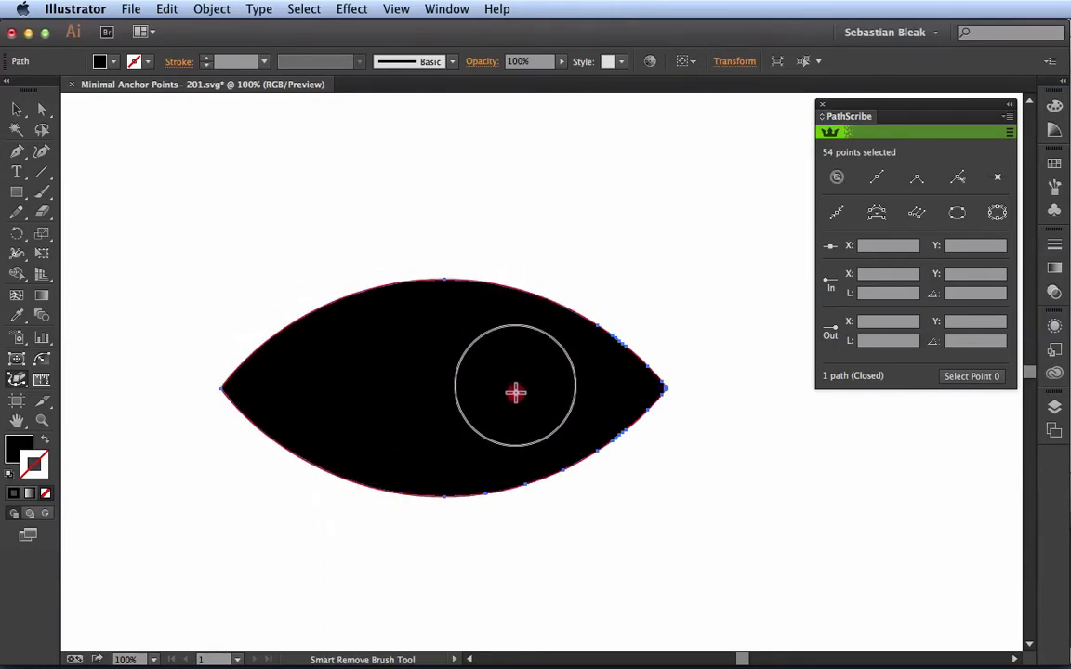
{"action": "mouse_move", "coordinate": [516, 391]}
{"action": "left_mouse_down"}
{"action": "mouse_move", "coordinate": [520, 459]}
{"action": "mouse_move", "coordinate": [569, 461]}
{"action": "left_mouse_up"}
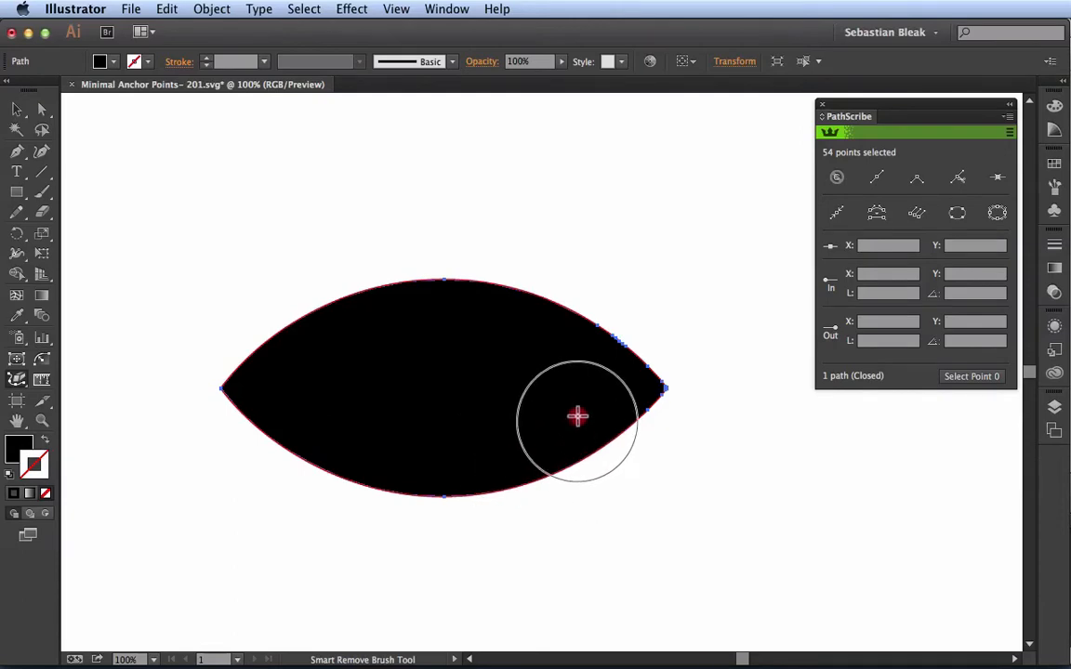
{"action": "left_click_drag", "start_coordinate": [577, 415], "coordinate": [576, 353]}
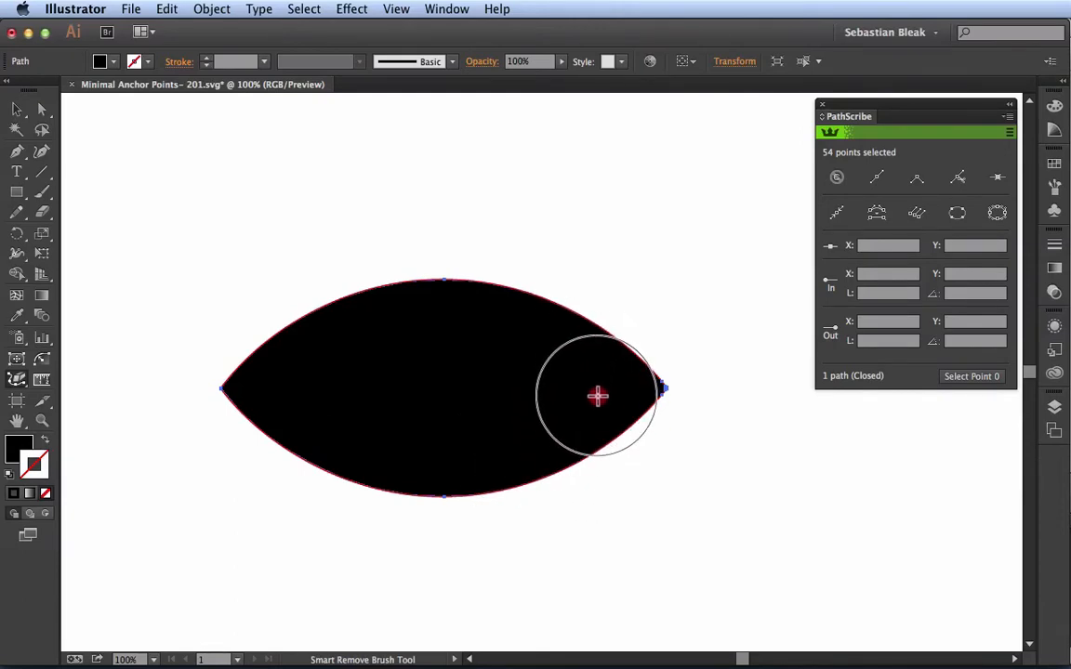
{"action": "left_click_drag", "start_coordinate": [597, 396], "coordinate": [629, 390]}
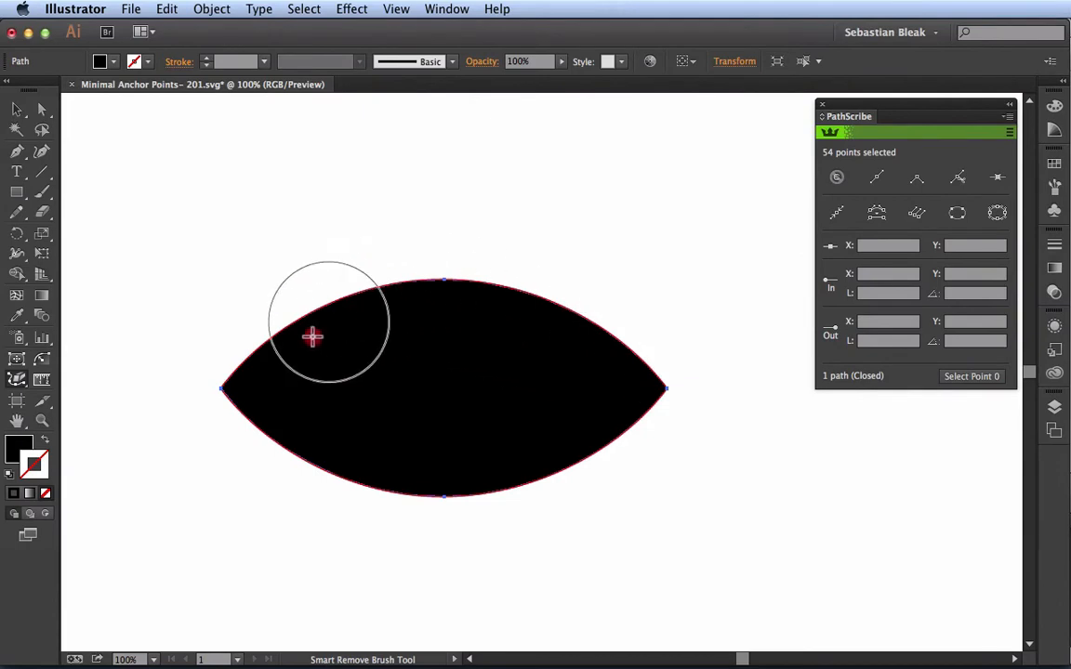
{"action": "mouse_move", "coordinate": [312, 336]}
{"action": "left_mouse_down"}
{"action": "mouse_move", "coordinate": [288, 429]}
{"action": "mouse_move", "coordinate": [340, 431]}
{"action": "left_mouse_up"}
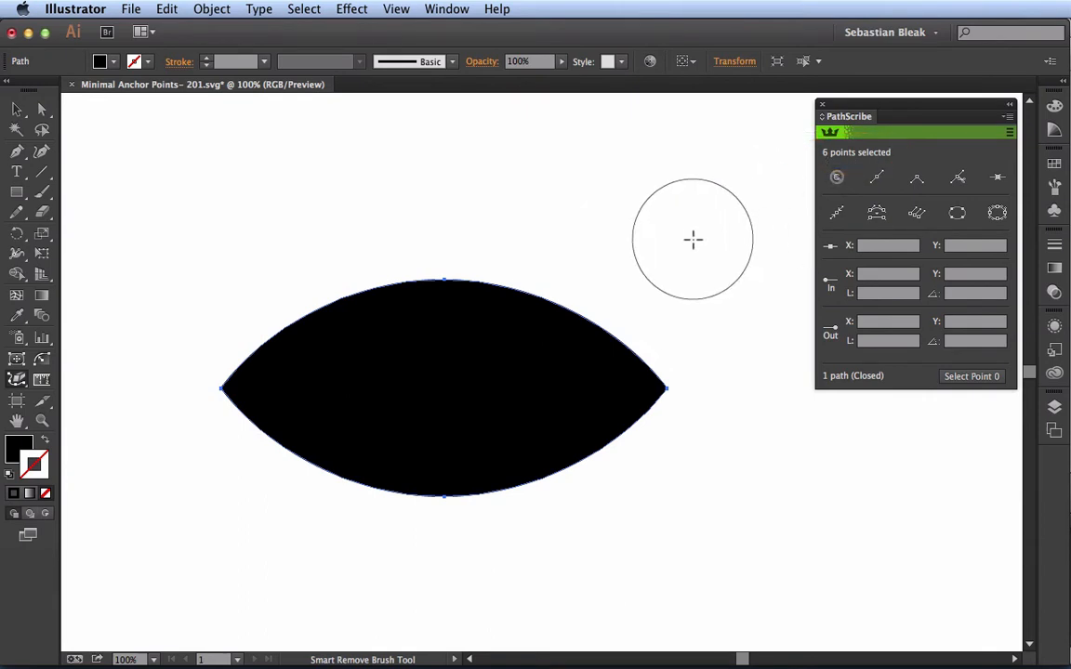
{"action": "key", "text": "v"}
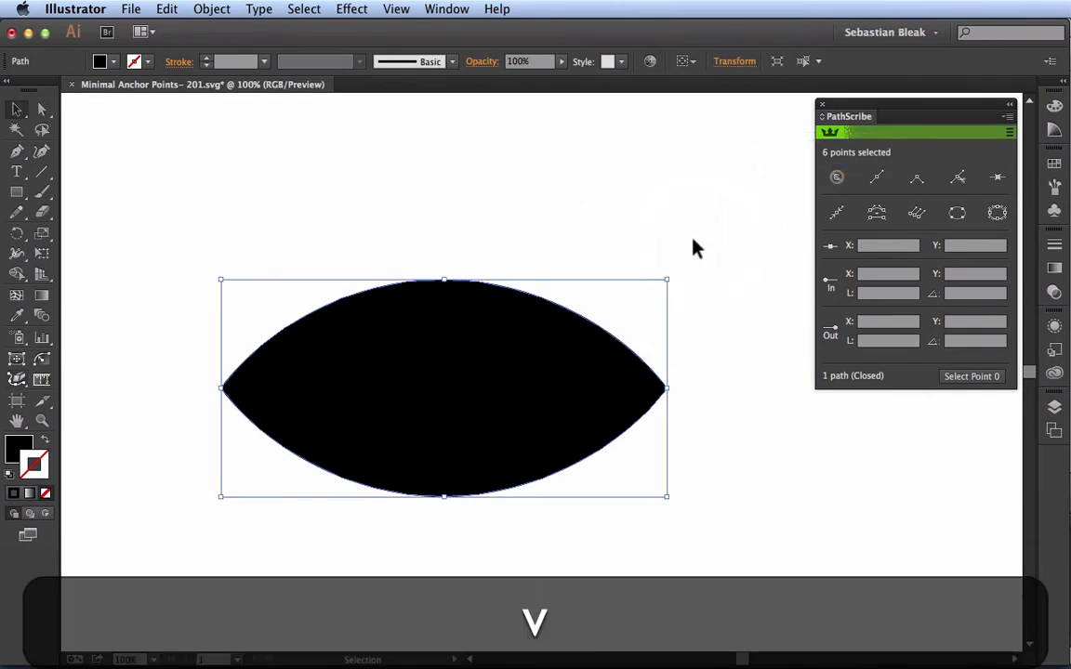
{"action": "left_click", "coordinate": [543, 223]}
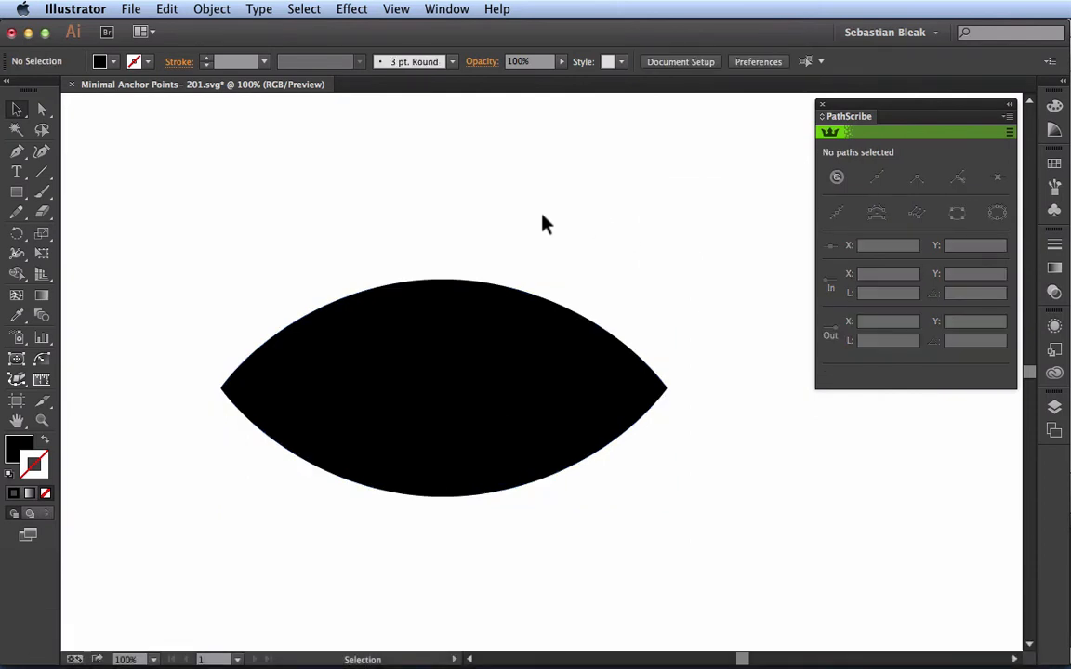
Save the reduced shape as Minimal Anchor Points- 201-less in SVG format in the NSL 201 folder, reaching the SVG options.
{"action": "left_click", "coordinate": [131, 11]}
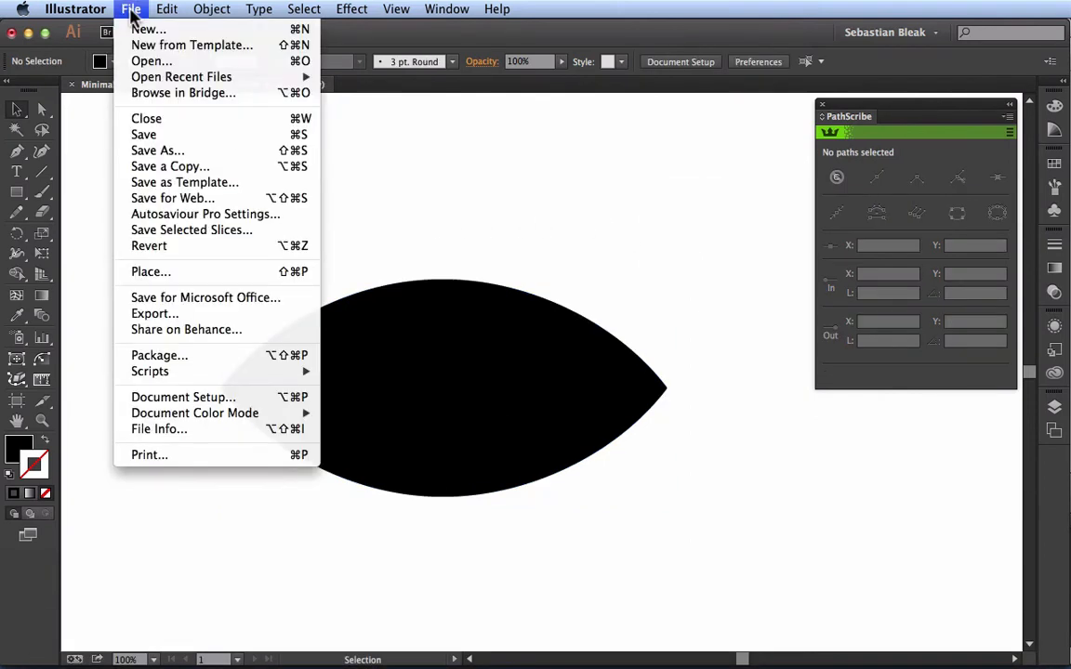
{"action": "left_click", "coordinate": [196, 154]}
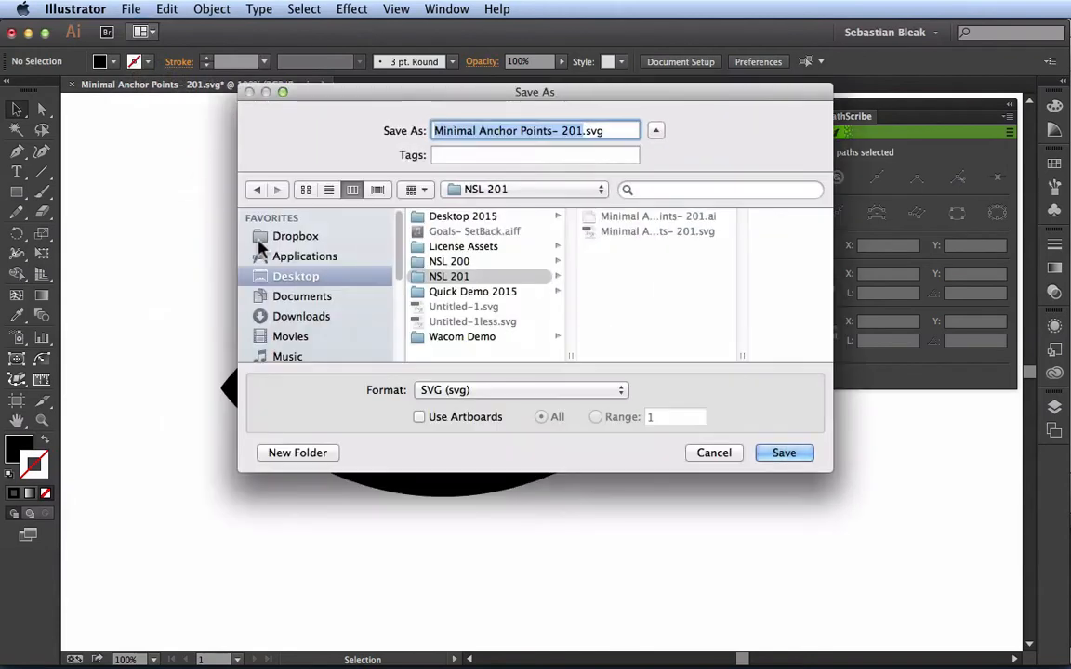
{"action": "key", "text": "Right"}
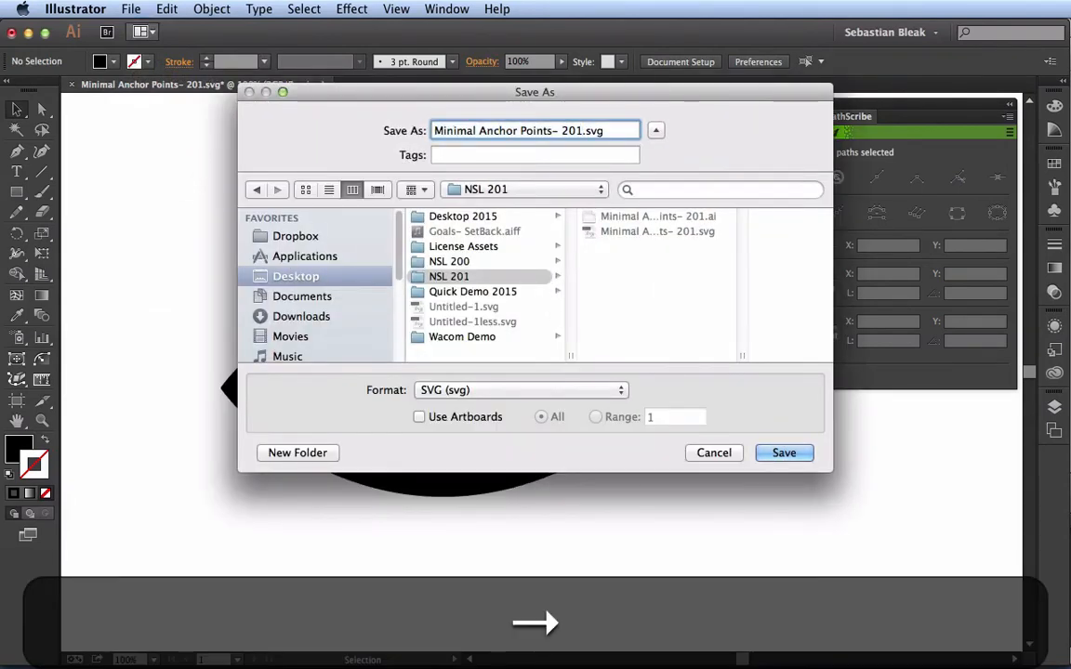
{"action": "type", "text": "-less"}
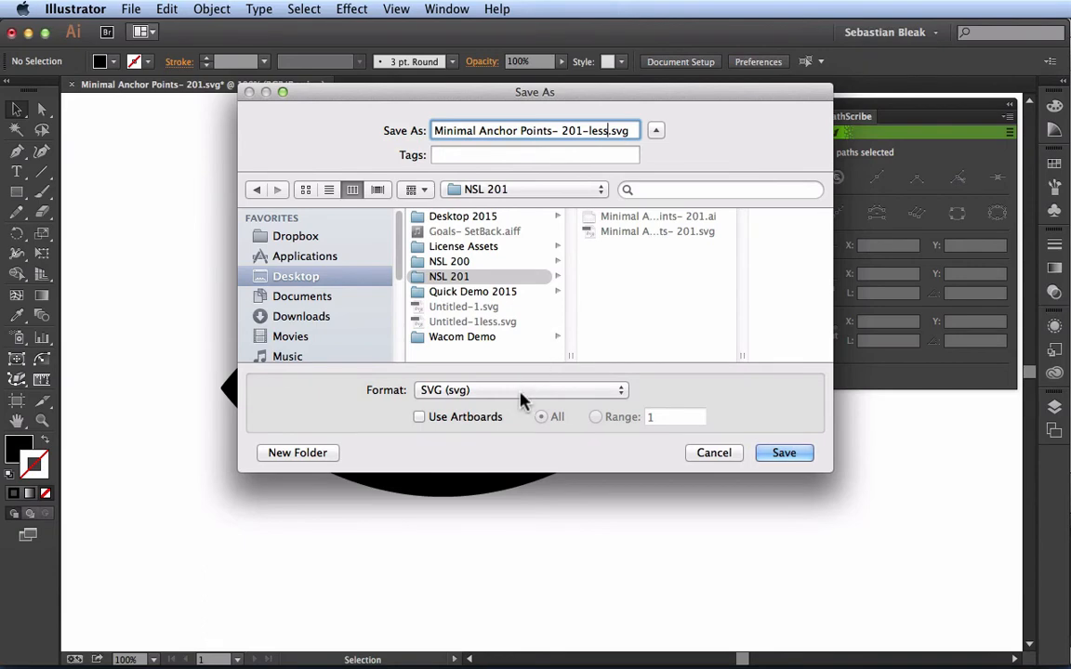
{"action": "left_click", "coordinate": [783, 455]}
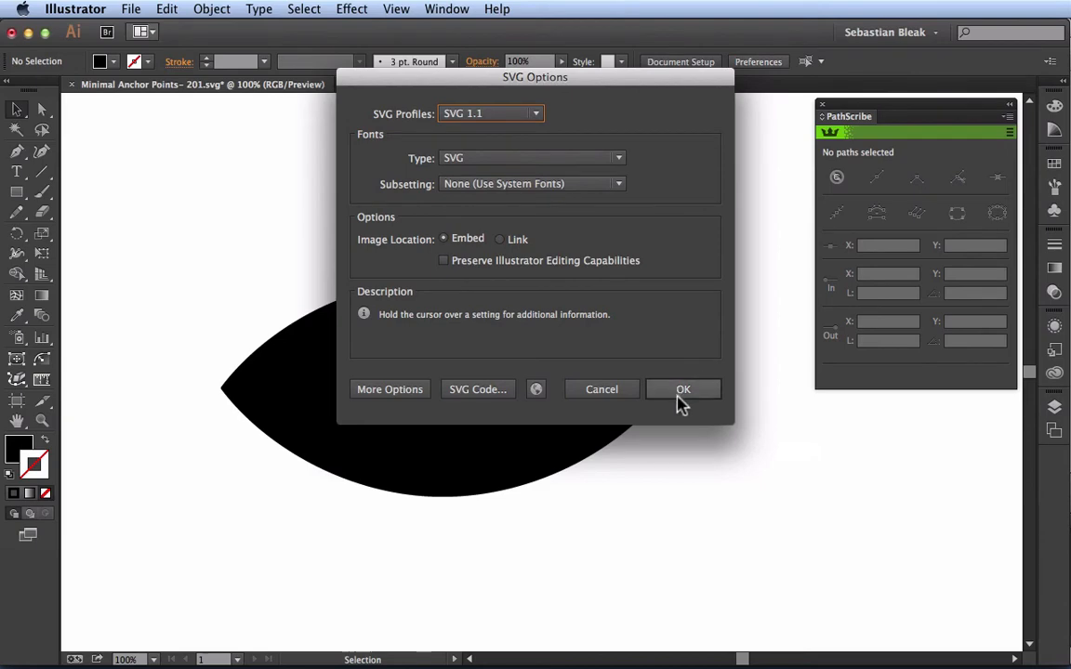
Compare the generated SVG code side by side with the earlier version's code, and accept the SVG 1.1 options to finish saving.
{"action": "left_click", "coordinate": [488, 390]}
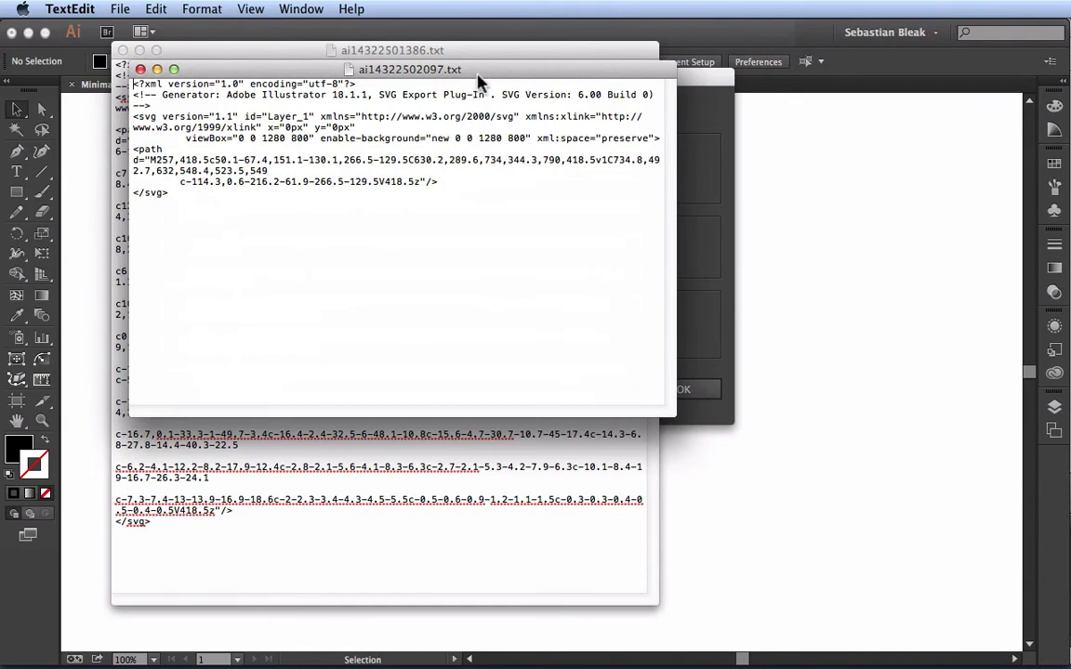
{"action": "left_click_drag", "start_coordinate": [477, 76], "coordinate": [803, 253]}
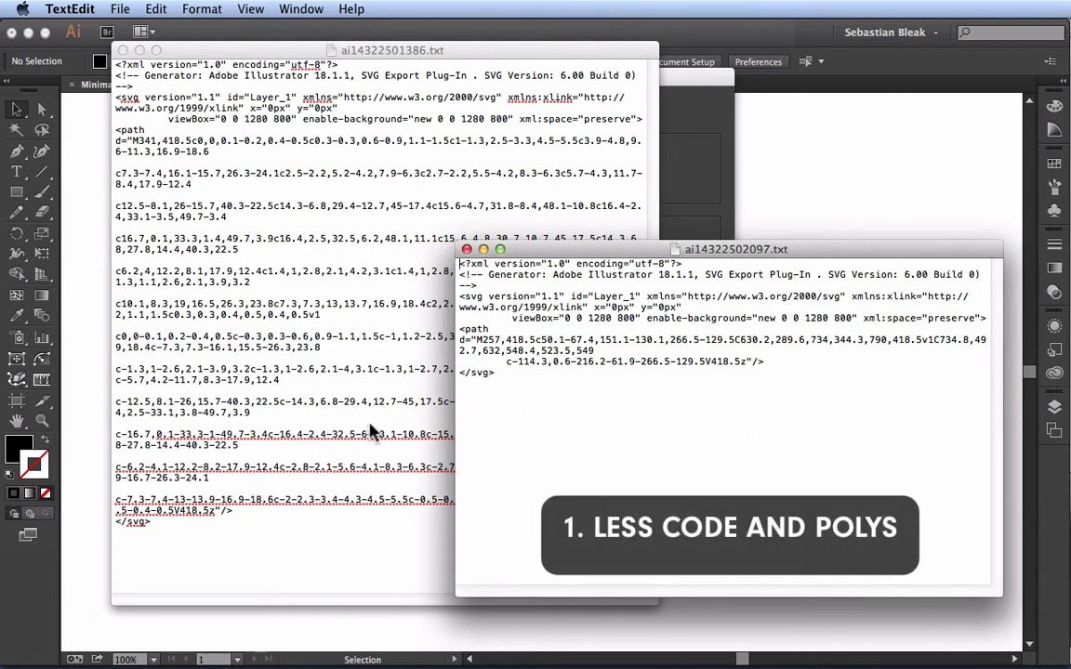
{"action": "left_click", "coordinate": [695, 155]}
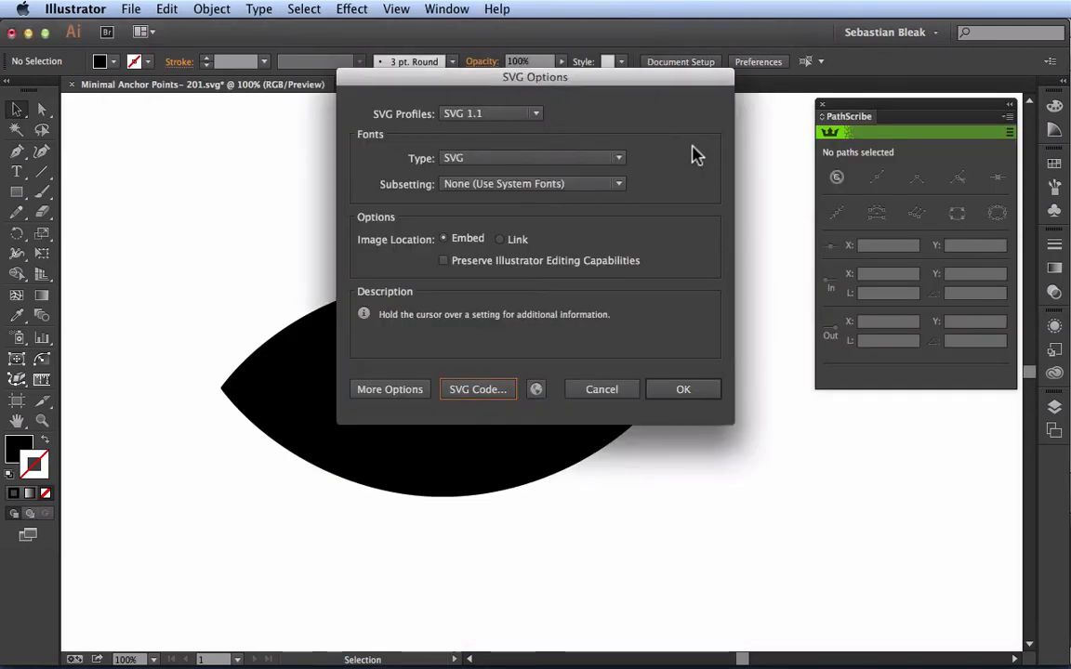
{"action": "left_click", "coordinate": [663, 394]}
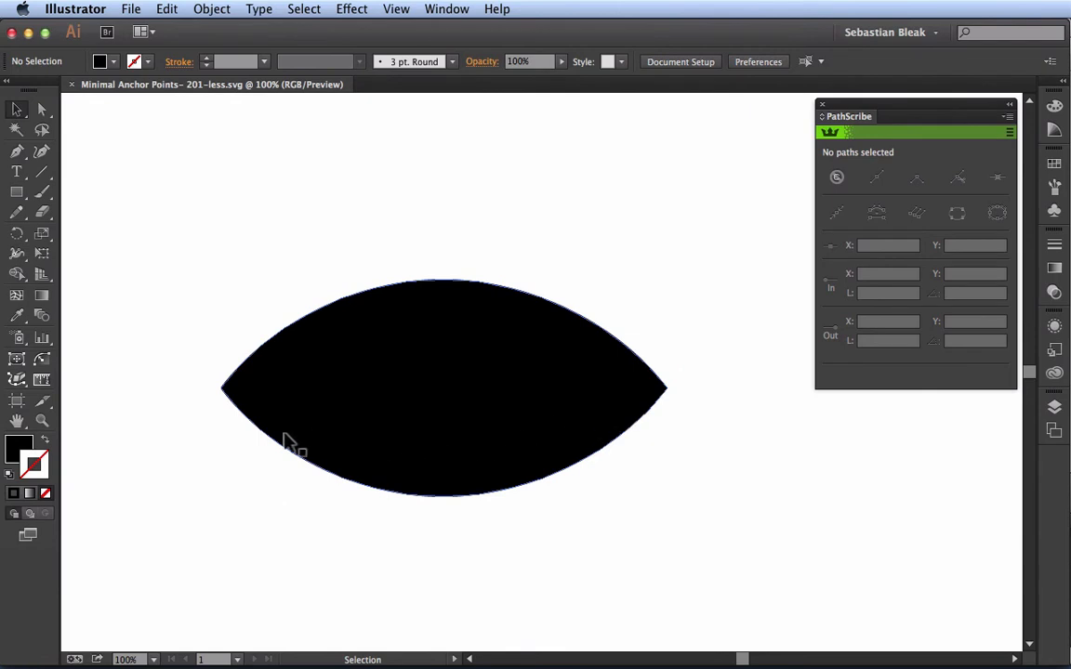
Switch to Finder, compare the file sizes of the two SVG versions in the NSL 201 folder, and return to Illustrator.
{"action": "mouse_move", "coordinate": [116, 661]}
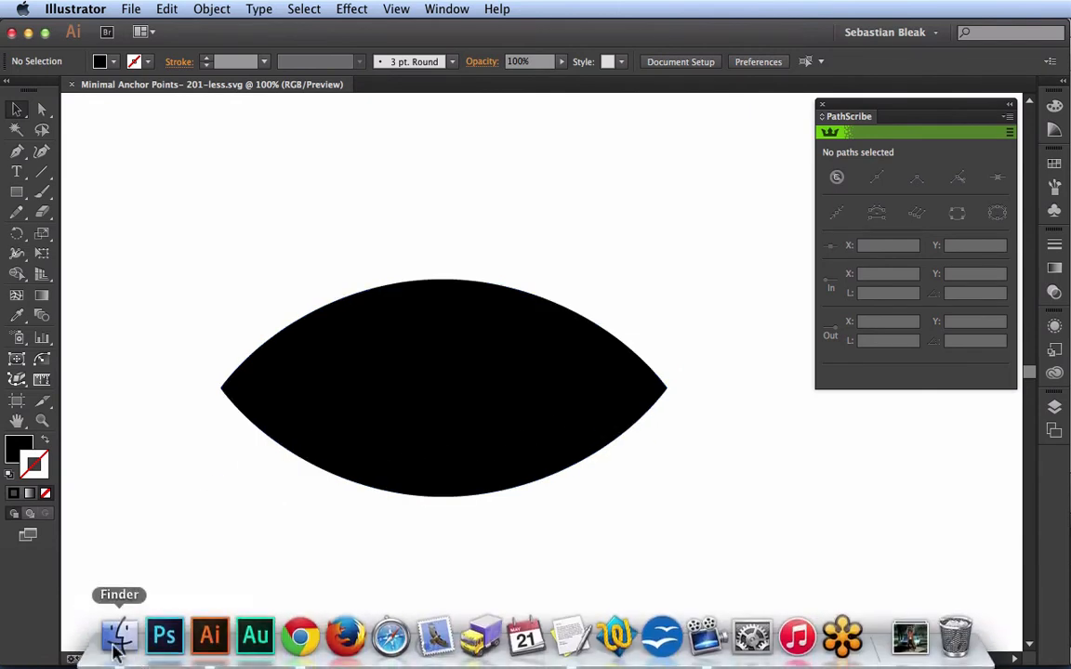
{"action": "left_click", "coordinate": [117, 642]}
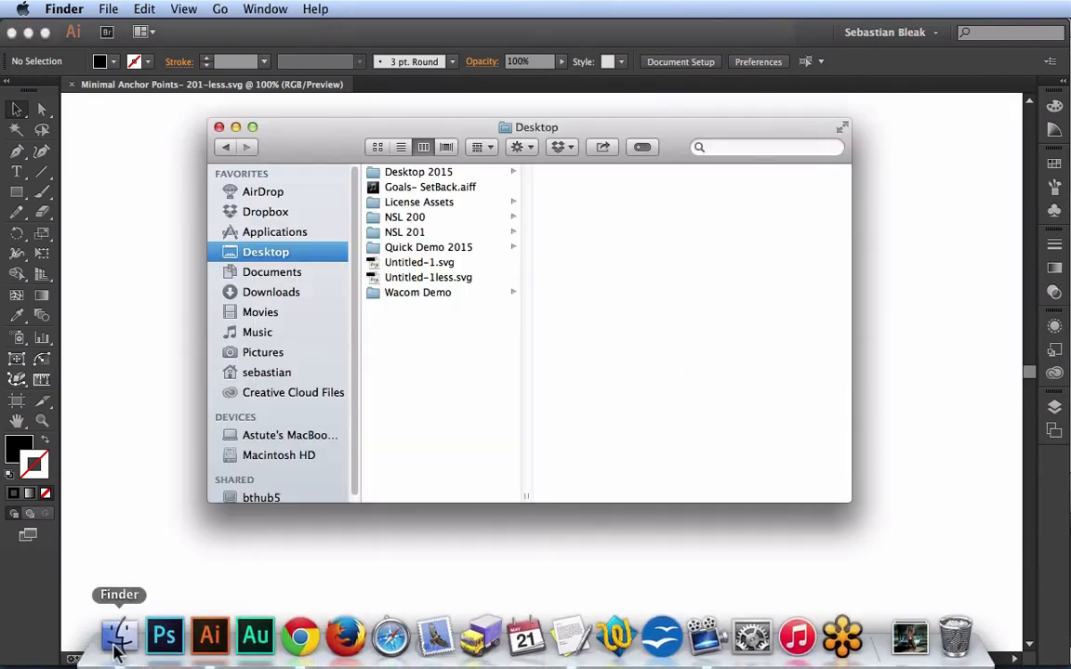
{"action": "left_click", "coordinate": [414, 233]}
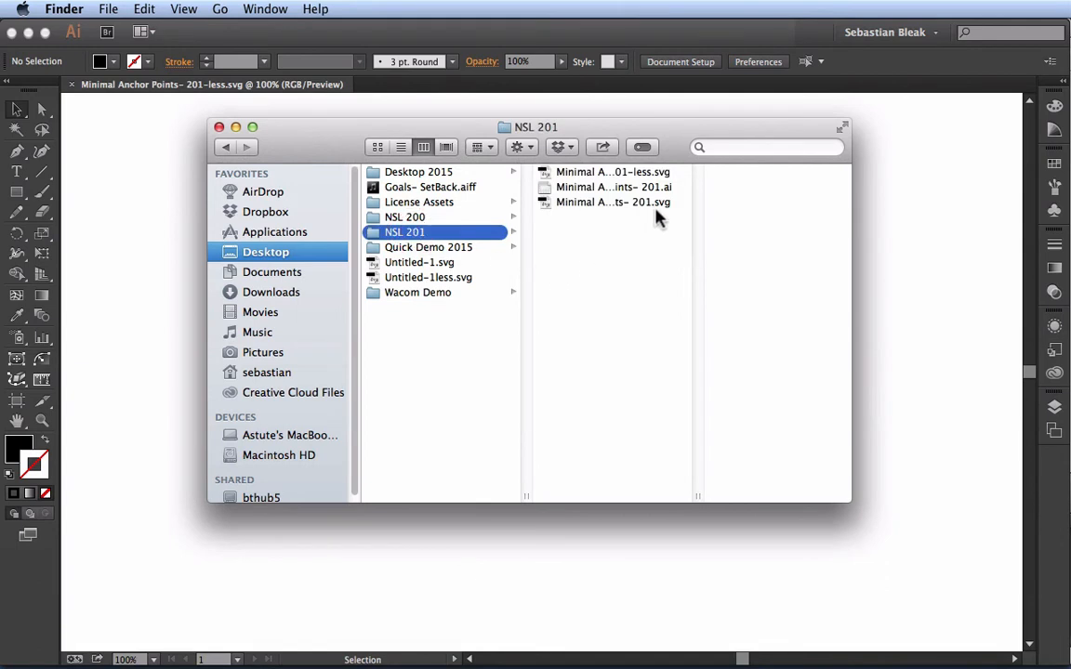
{"action": "left_click", "coordinate": [623, 204]}
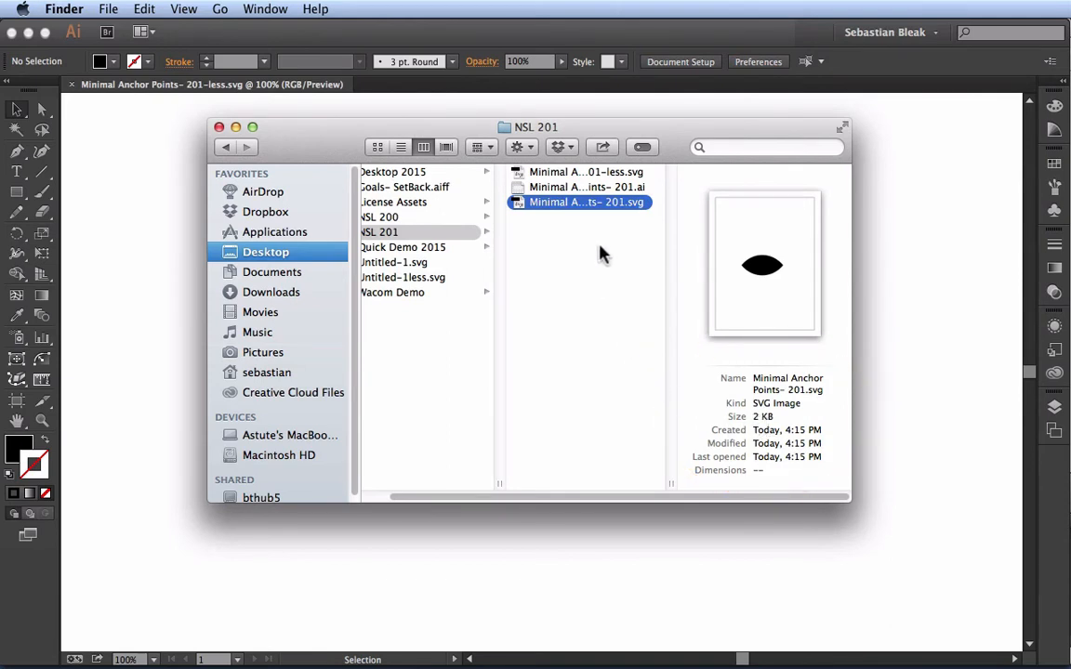
{"action": "left_click", "coordinate": [606, 176]}
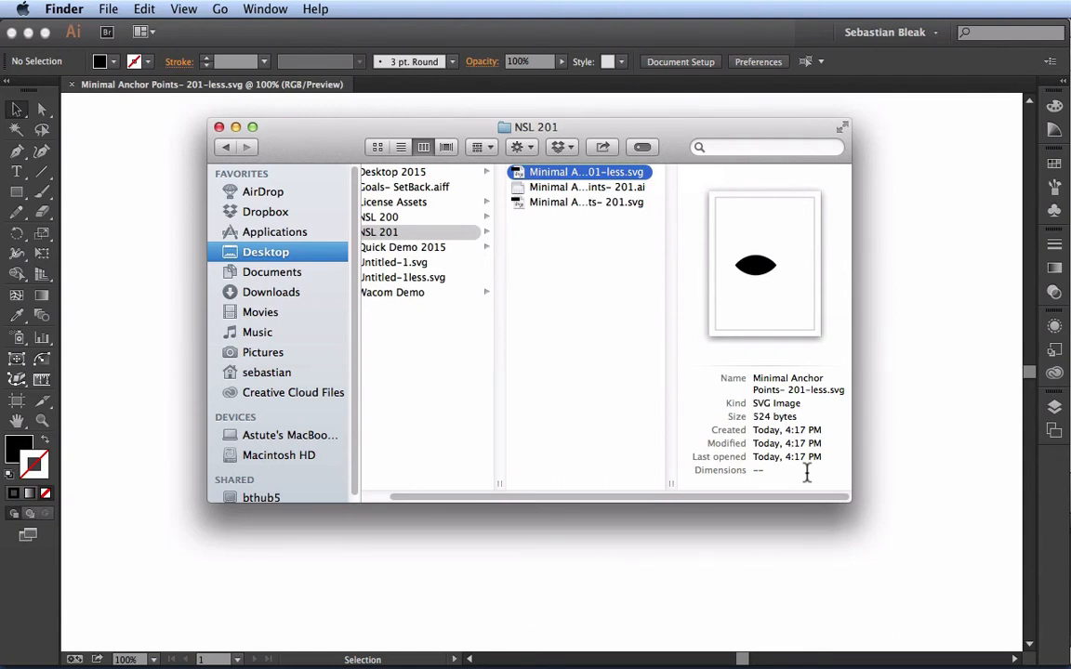
{"action": "left_click", "coordinate": [647, 544]}
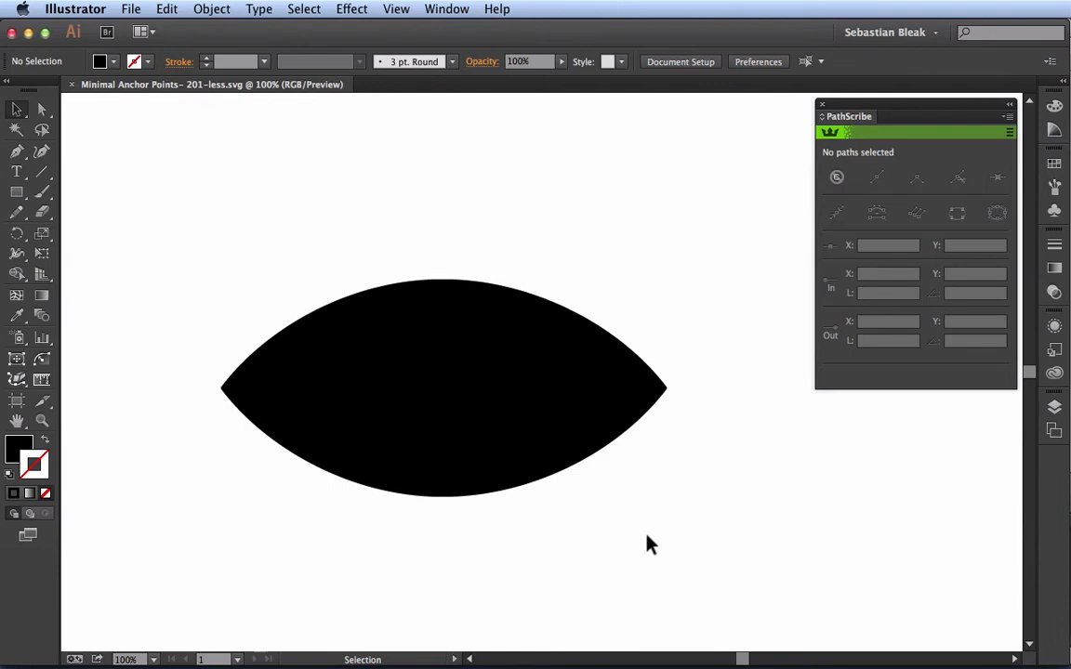
Lower the shape's upper midpoint anchor to Y 333 px with Direct Selection, and undo back to before the redundant points were removed.
{"action": "left_click", "coordinate": [439, 342]}
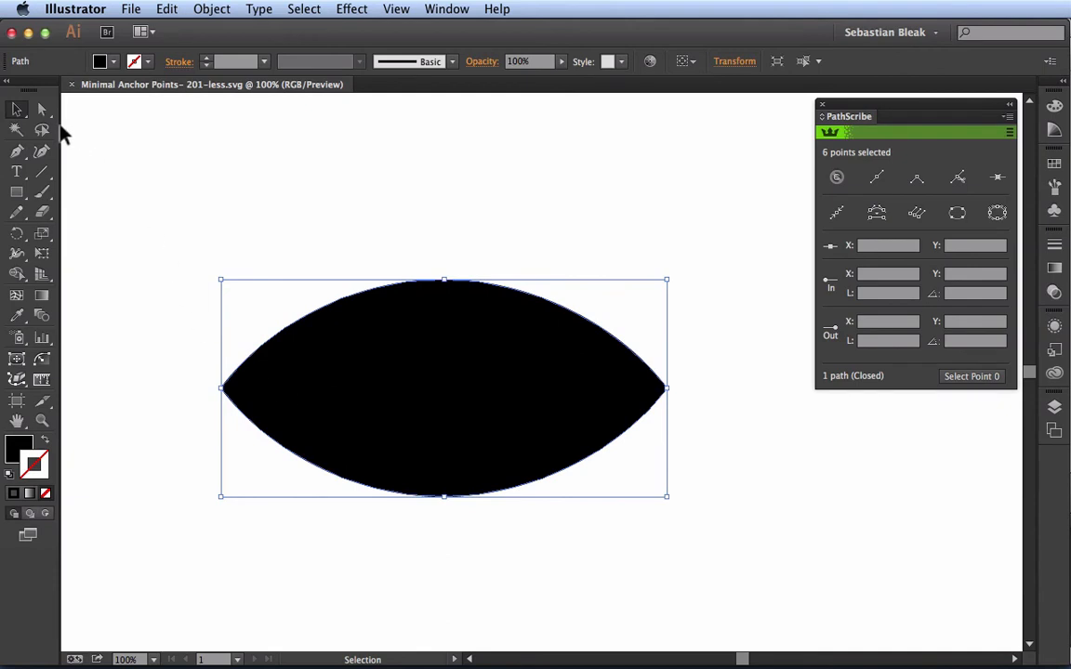
{"action": "left_click", "coordinate": [42, 110]}
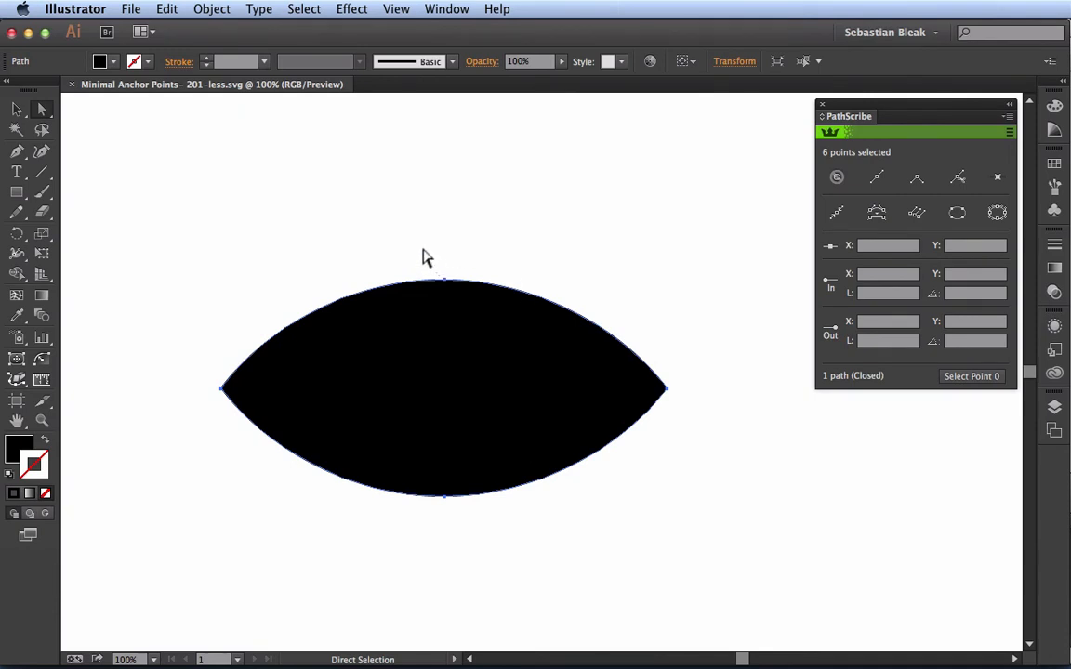
{"action": "left_click_drag", "start_coordinate": [423, 248], "coordinate": [444, 318]}
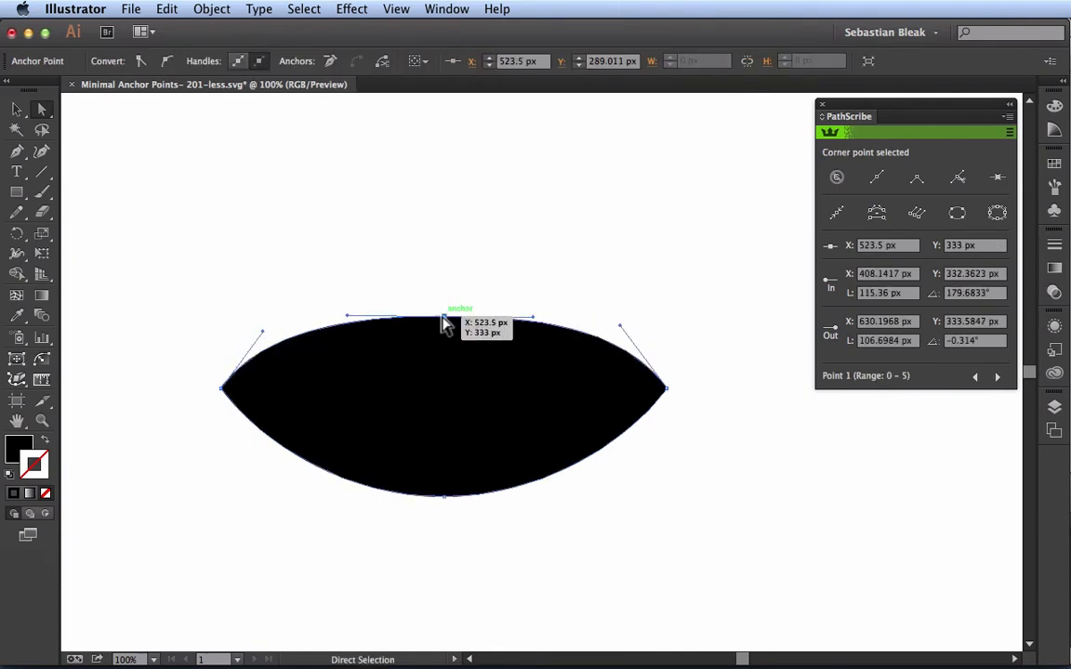
{"action": "left_click", "coordinate": [446, 245]}
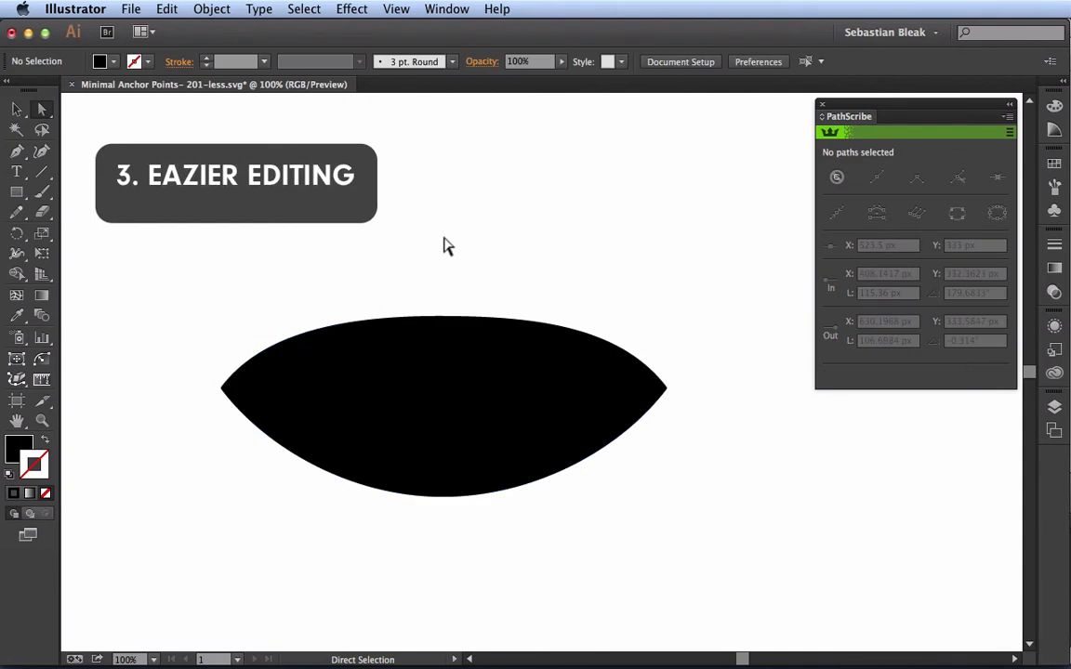
{"action": "key", "text": "super+z"}
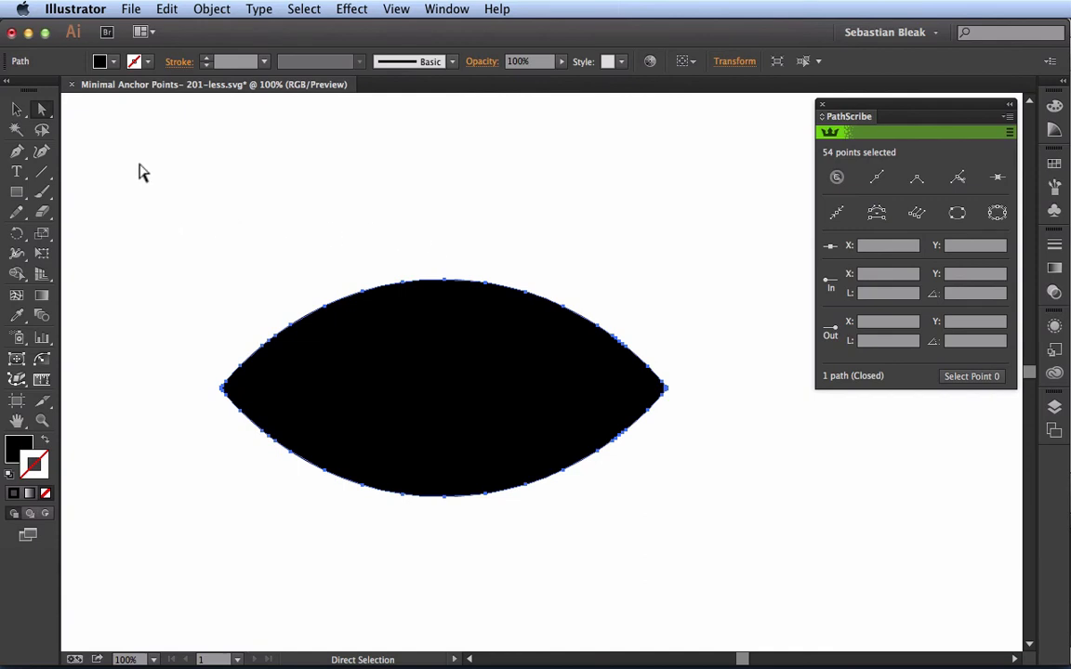
Try to move the dense shape's upper-edge anchor points down together to Y 455 px, and undo the move.
{"action": "left_click_drag", "start_coordinate": [139, 164], "coordinate": [758, 391]}
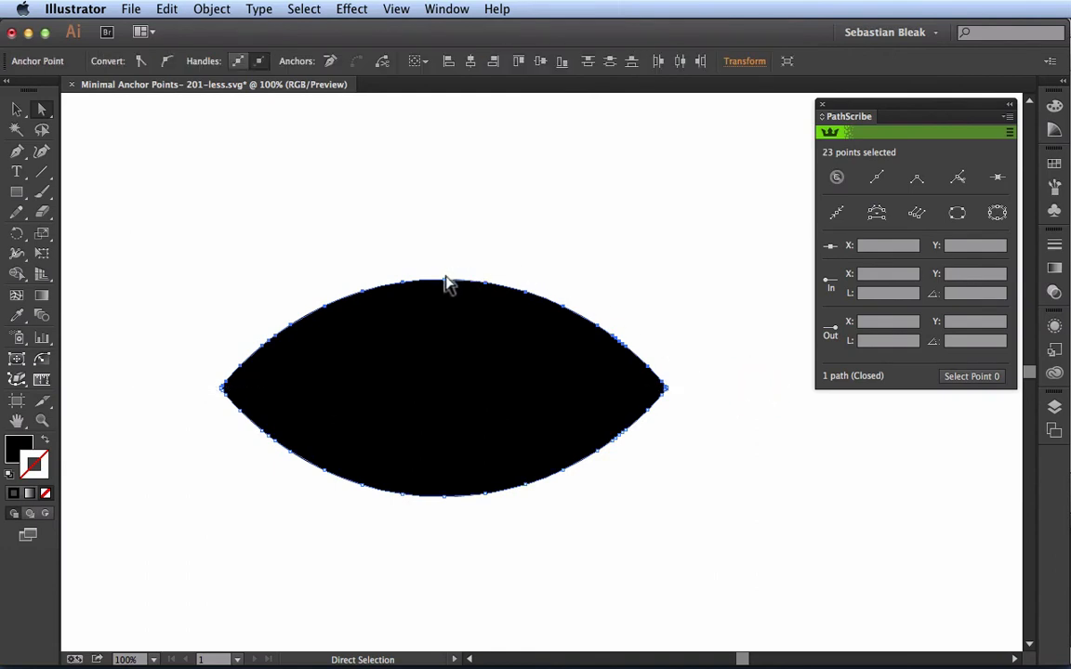
{"action": "left_click_drag", "start_coordinate": [445, 283], "coordinate": [448, 422]}
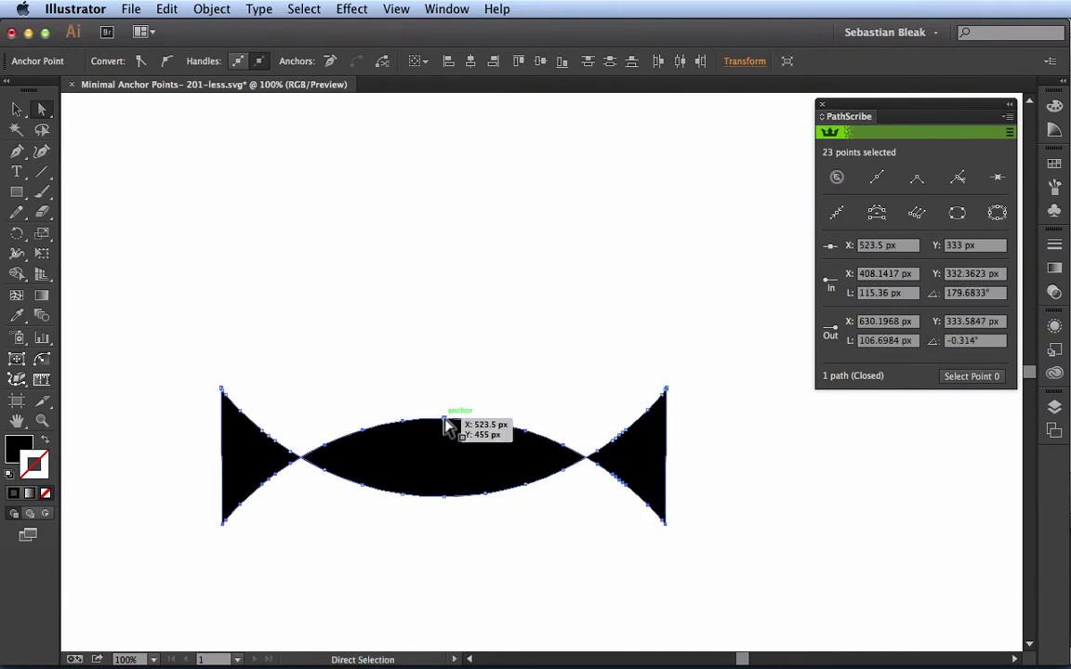
{"action": "key", "text": "super+z"}
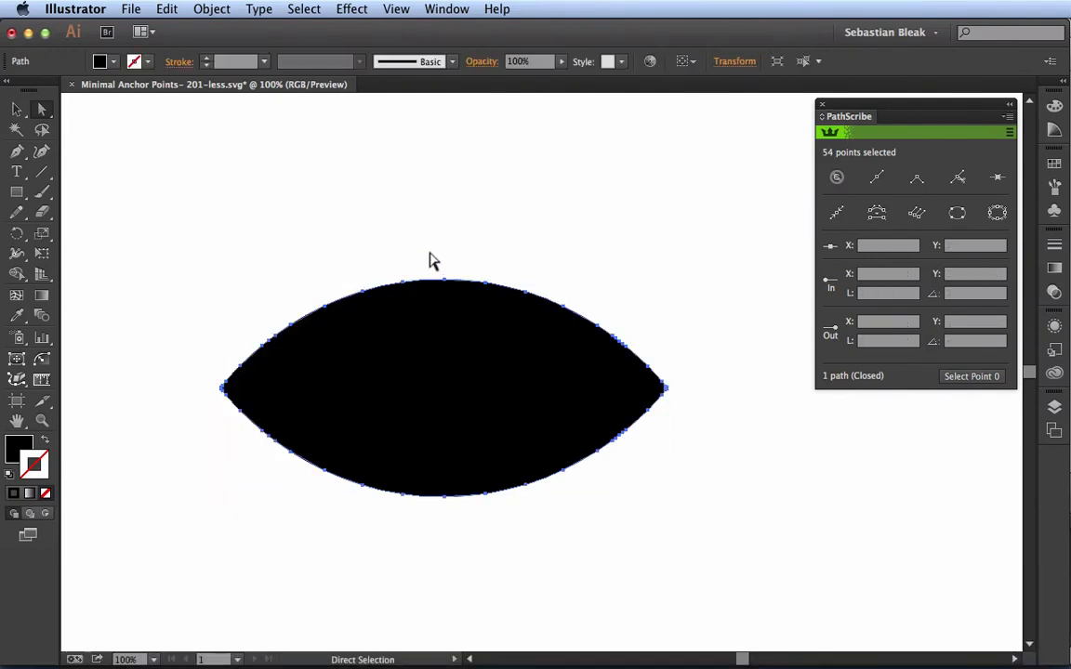
Lower the anchor points along the middle of the upper edge one by one, down to about Y 338–341 px at the outer ones.
{"action": "left_click_drag", "start_coordinate": [432, 260], "coordinate": [565, 321]}
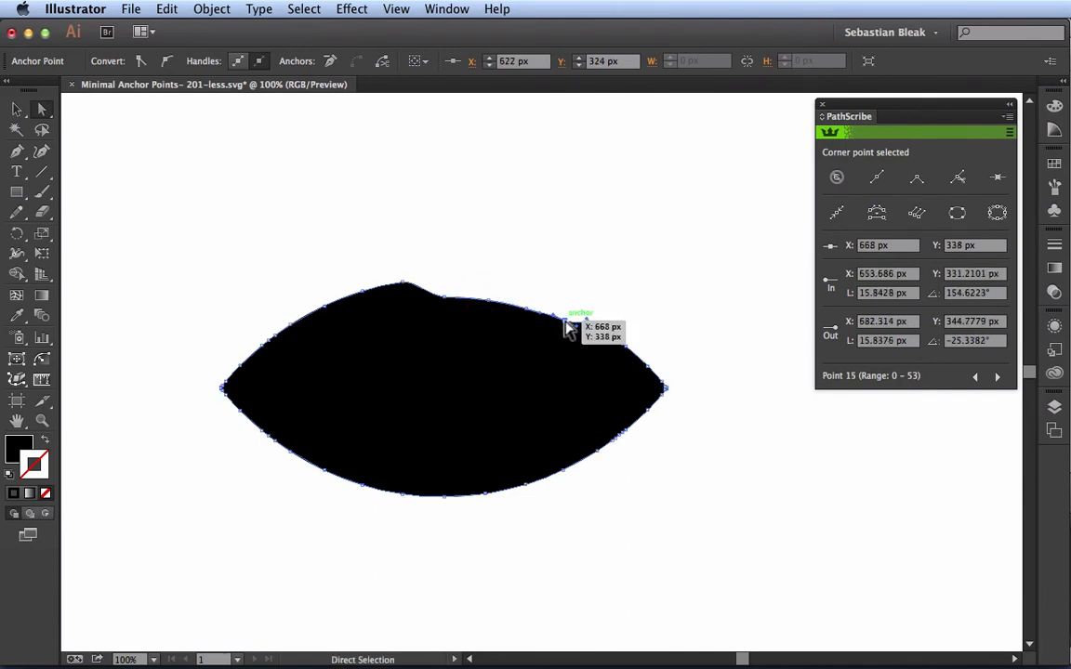
{"action": "left_click_drag", "start_coordinate": [403, 283], "coordinate": [328, 332]}
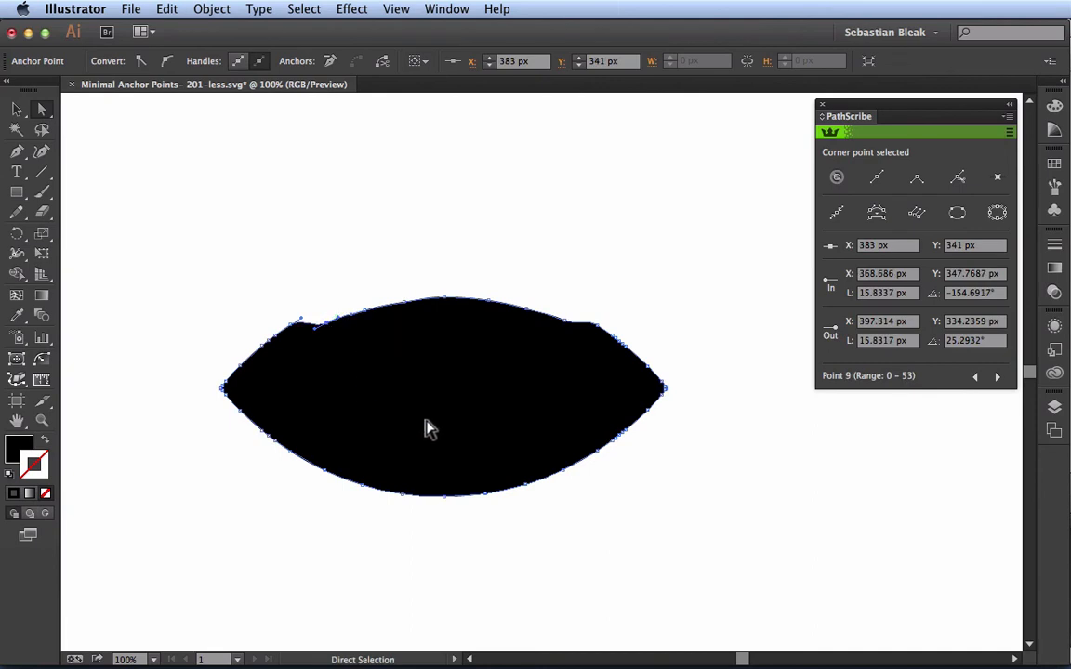